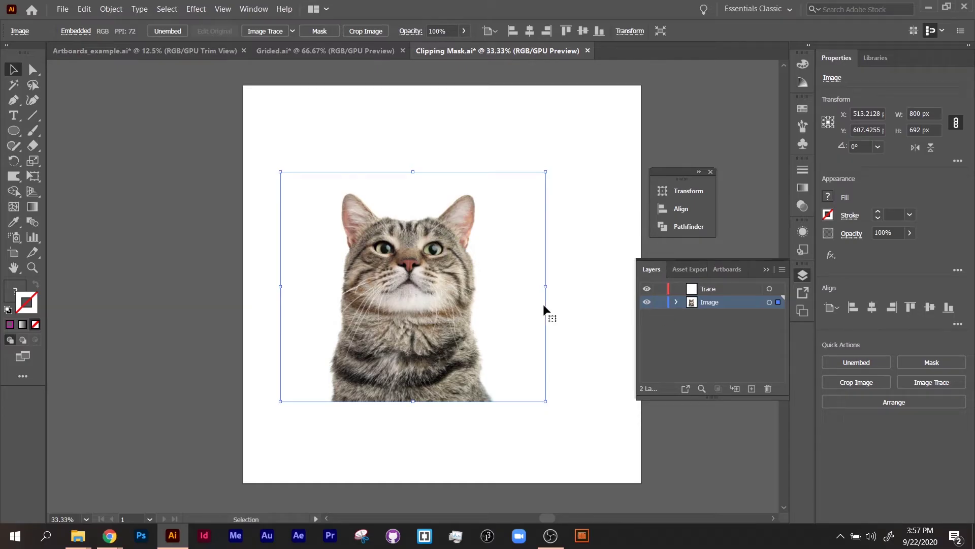
# - Lock the Image layer against editing and make the Trace layer the active one
pyautogui.click(677, 302)
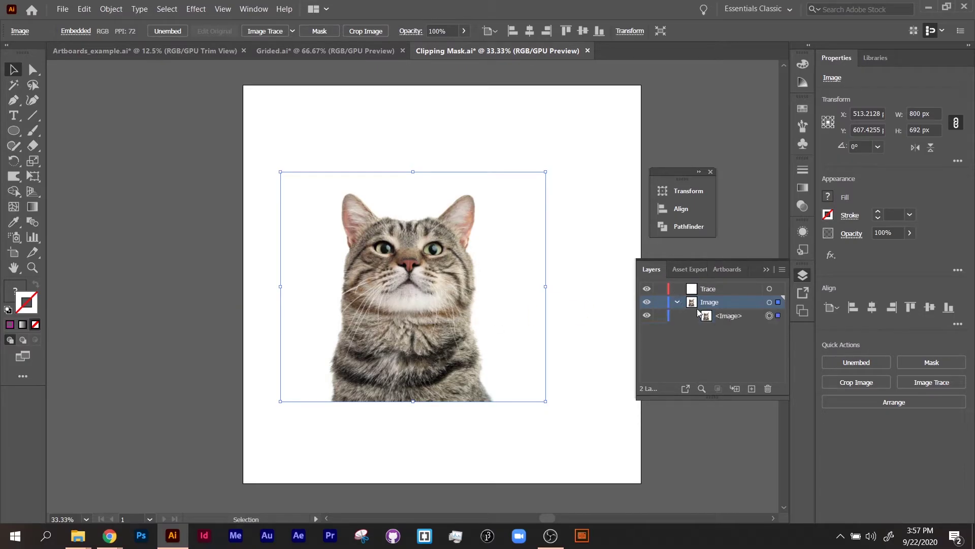
pyautogui.click(660, 302)
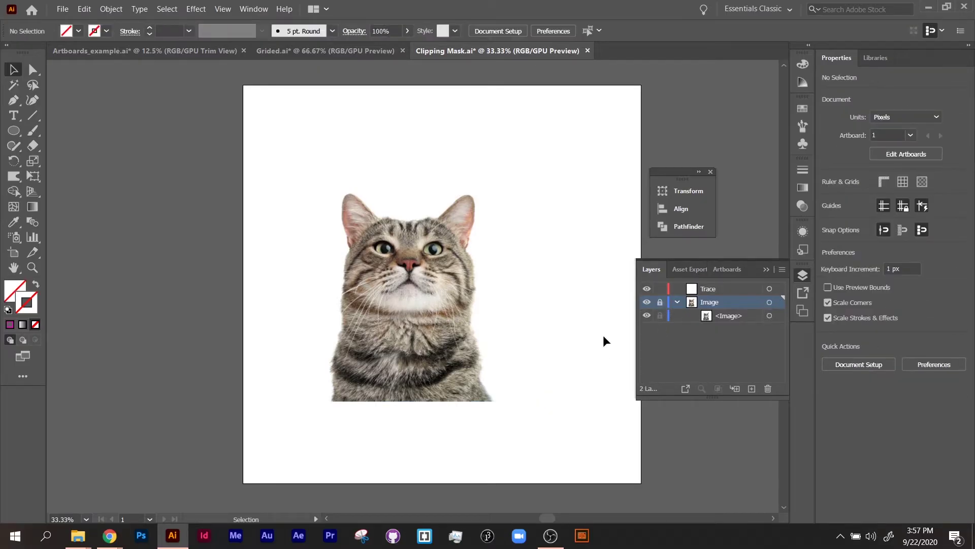
pyautogui.hotkey('ctrl', '+')
pyautogui.hotkey('ctrl', '+')
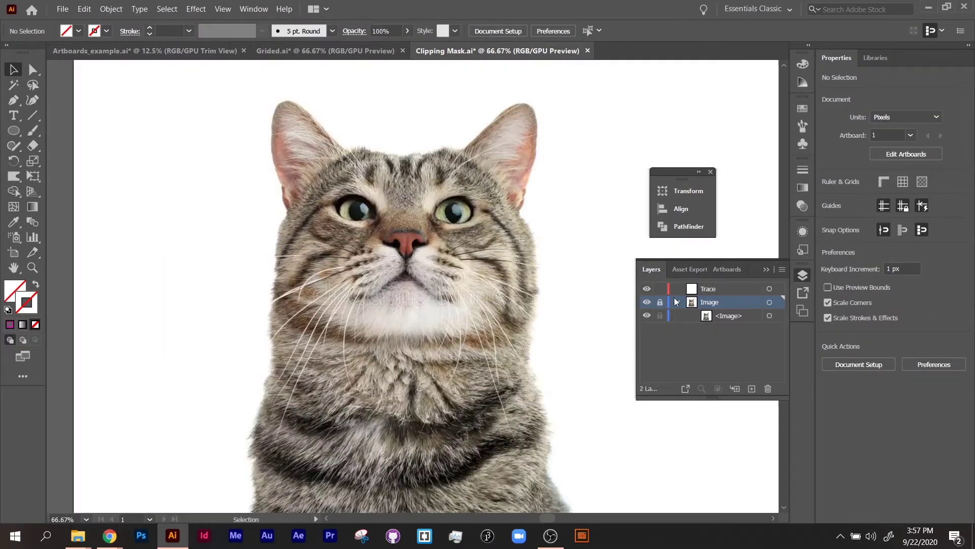
pyautogui.click(709, 289)
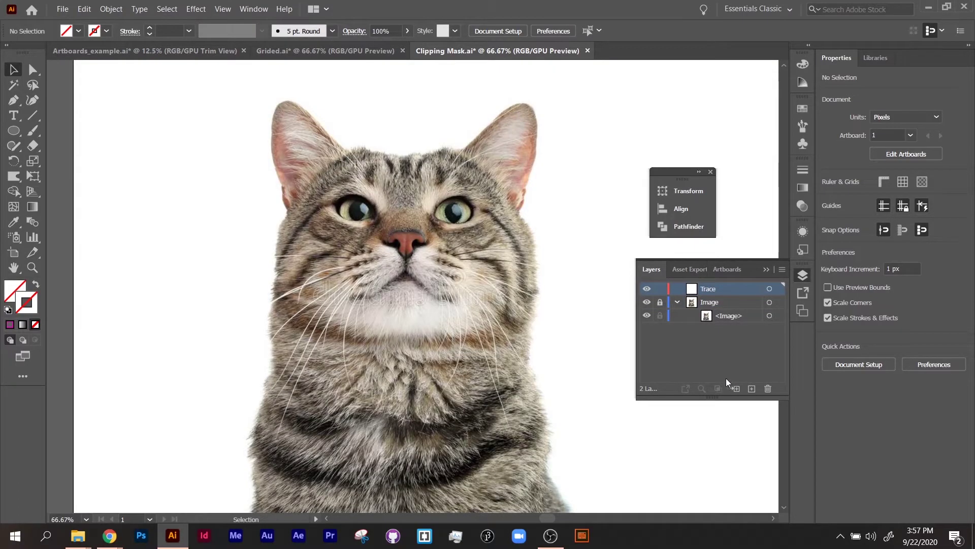
pyautogui.click(678, 303)
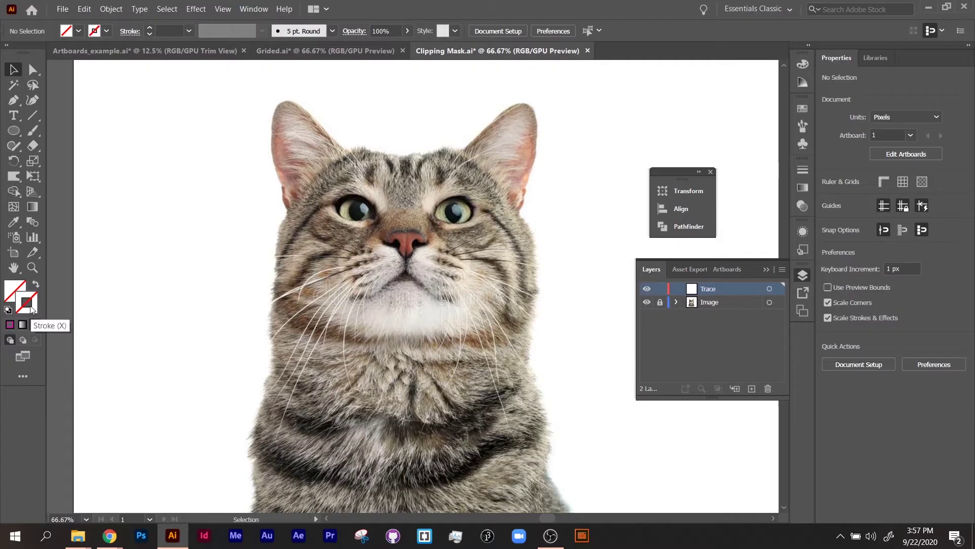
# - With no fill and a 1 pt magenta stroke, trace the left ear's inner edge and the top of the head with the Pen tool
pyautogui.click(11, 323)
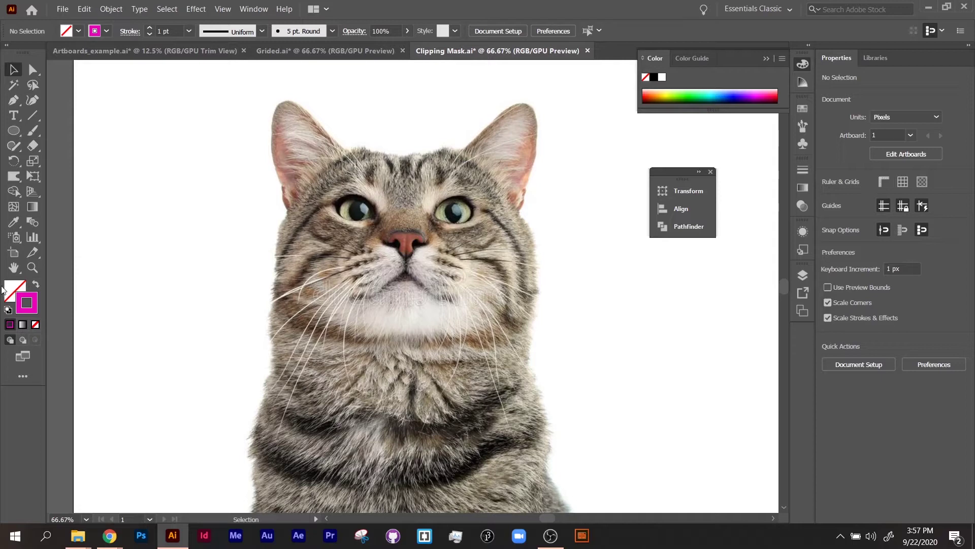
pyautogui.click(13, 101)
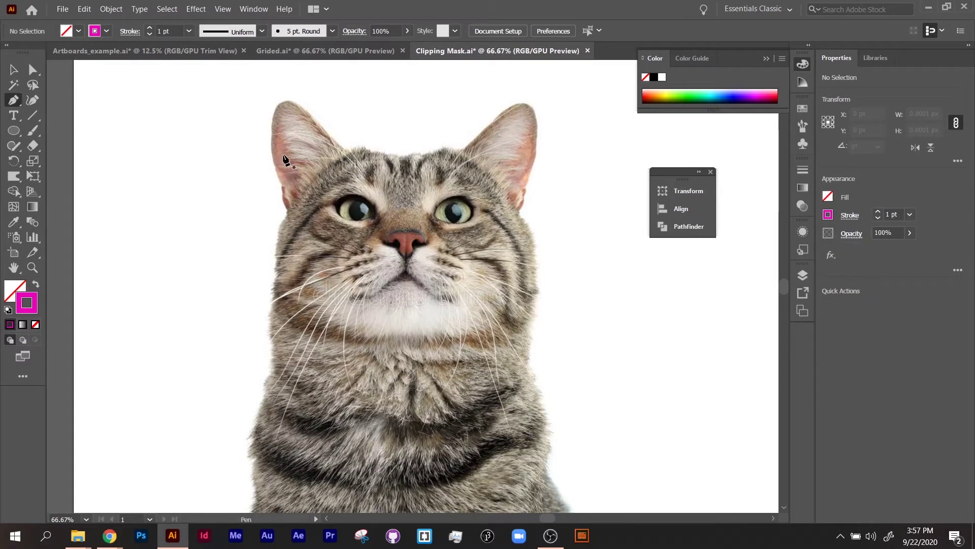
pyautogui.hotkey('ctrl', '+')
pyautogui.hotkey('ctrl', '+')
pyautogui.moveTo(283, 212); pyautogui.dragTo(356, 469)
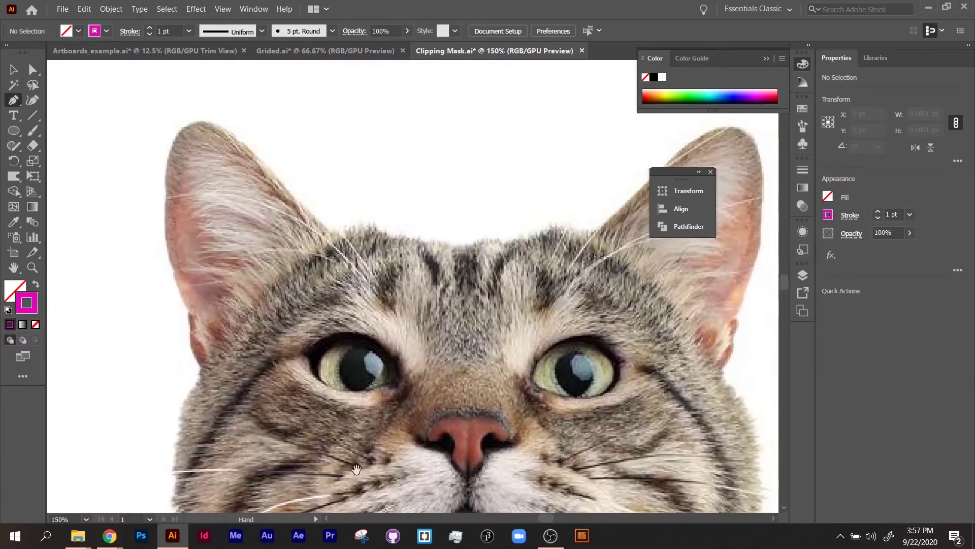
pyautogui.moveTo(198, 120); pyautogui.dragTo(202, 119)
pyautogui.moveTo(253, 153); pyautogui.dragTo(278, 181)
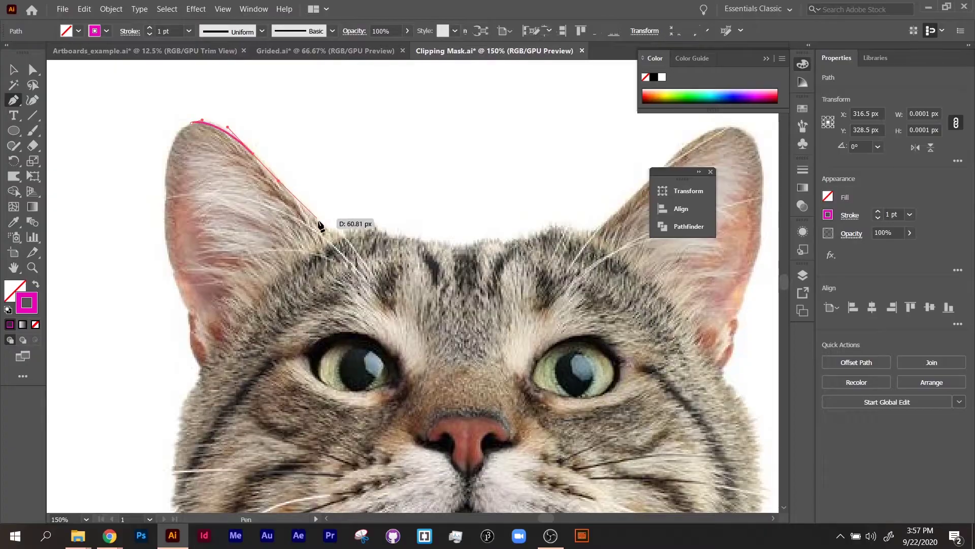
pyautogui.moveTo(321, 224); pyautogui.dragTo(350, 236)
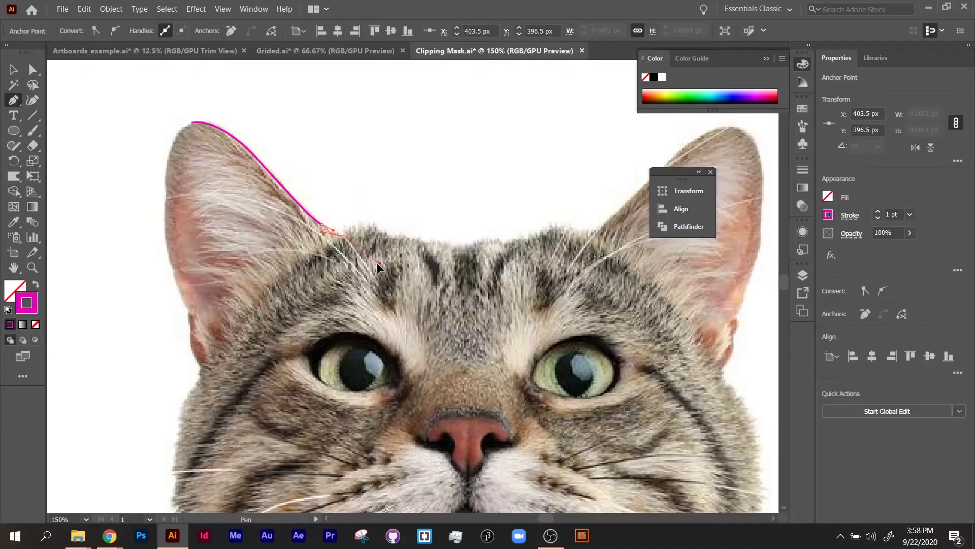
pyautogui.moveTo(344, 236); pyautogui.dragTo(473, 302)
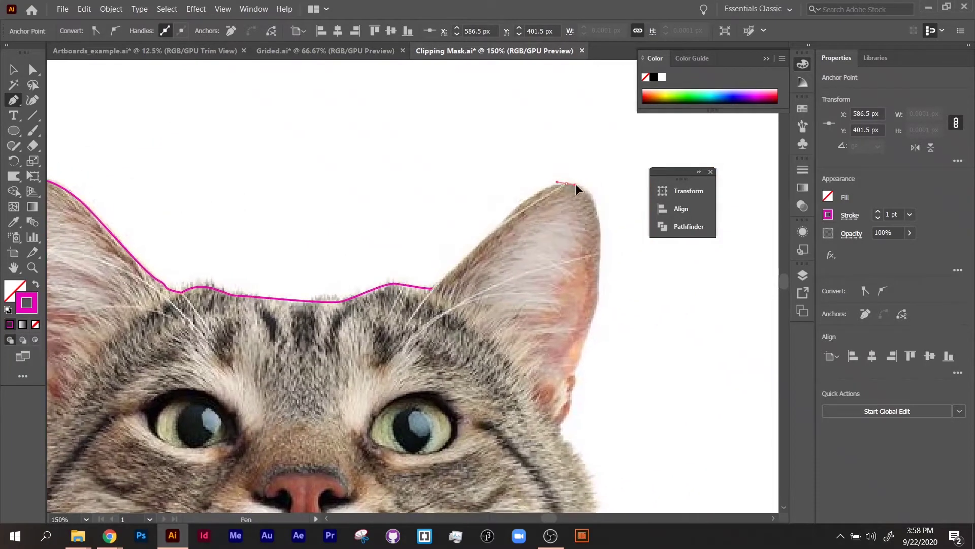
pyautogui.moveTo(575, 184); pyautogui.dragTo(588, 186)
pyautogui.hotkey('ctrl', 'z')
pyautogui.hotkey('ctrl', 'z')
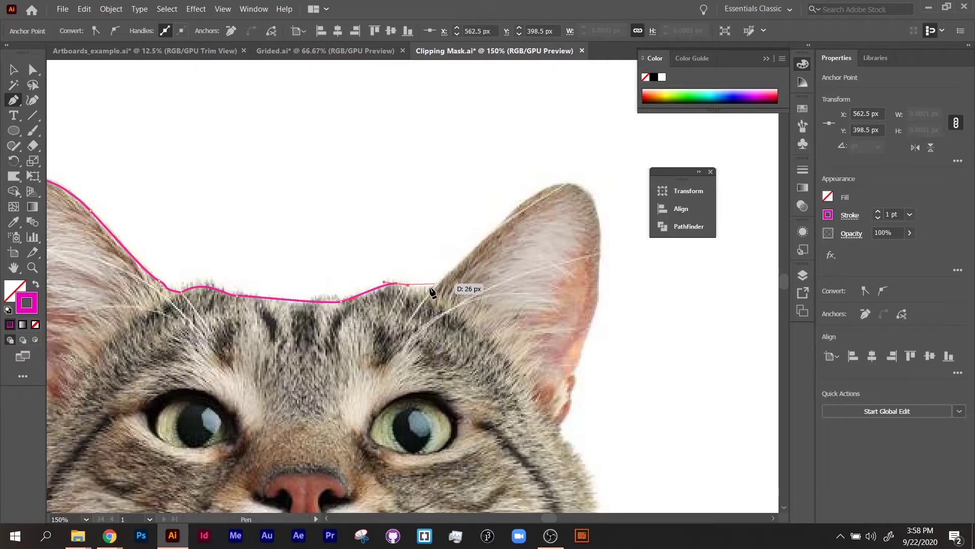
# - Continue the outline around the cat's right ear to its base, with a corner point where the ear meets the cheek
pyautogui.moveTo(432, 286); pyautogui.dragTo(445, 283)
pyautogui.moveTo(557, 183); pyautogui.dragTo(579, 185)
pyautogui.moveTo(601, 240); pyautogui.dragTo(598, 293)
pyautogui.moveTo(590, 339); pyautogui.dragTo(600, 268)
pyautogui.moveTo(585, 302); pyautogui.dragTo(582, 310)
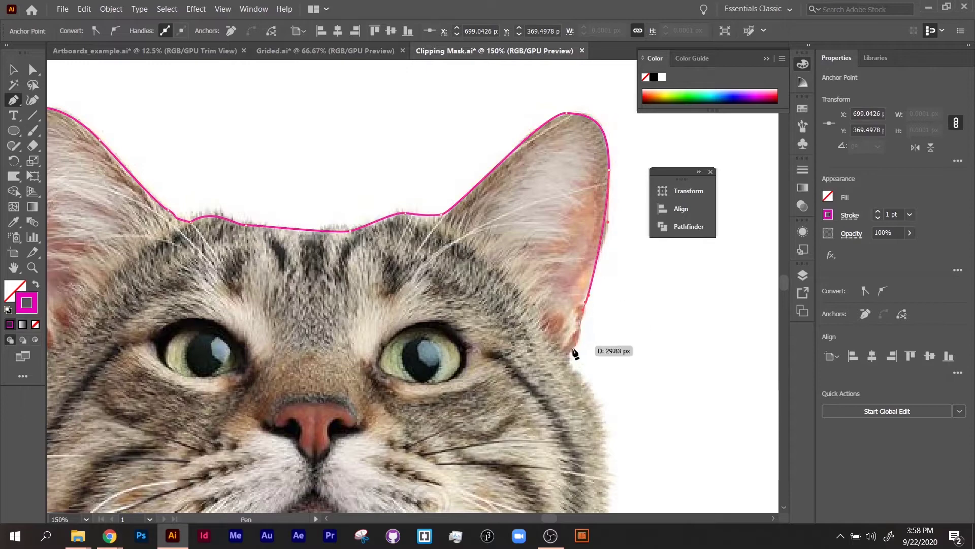
pyautogui.click(567, 355)
pyautogui.moveTo(544, 364); pyautogui.dragTo(584, 370)
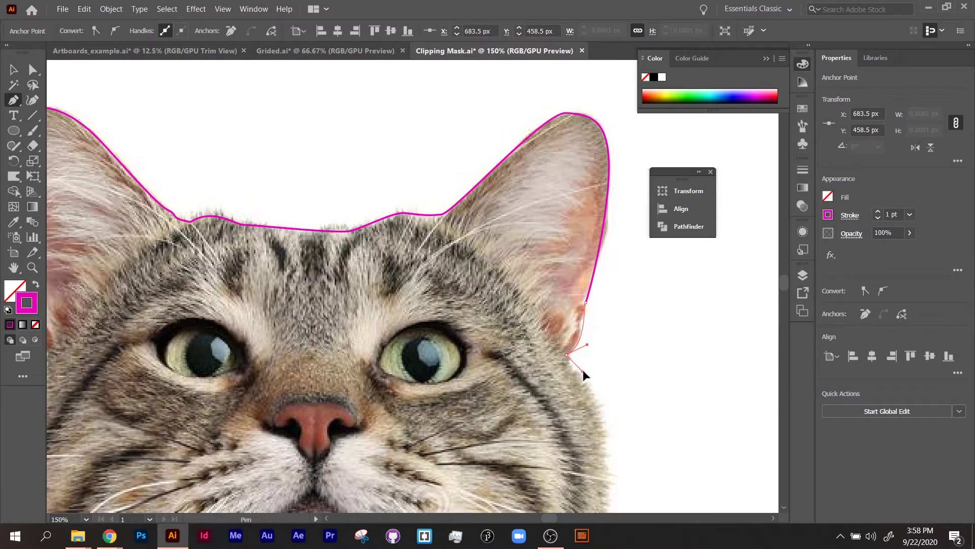
# - Continue the outline down the cat's right cheek, neck and shoulder to the bottom right corner of the body
pyautogui.moveTo(598, 403); pyautogui.dragTo(491, 165)
pyautogui.moveTo(506, 235); pyautogui.dragTo(491, 292)
pyautogui.scroll(-3, 495, 305)
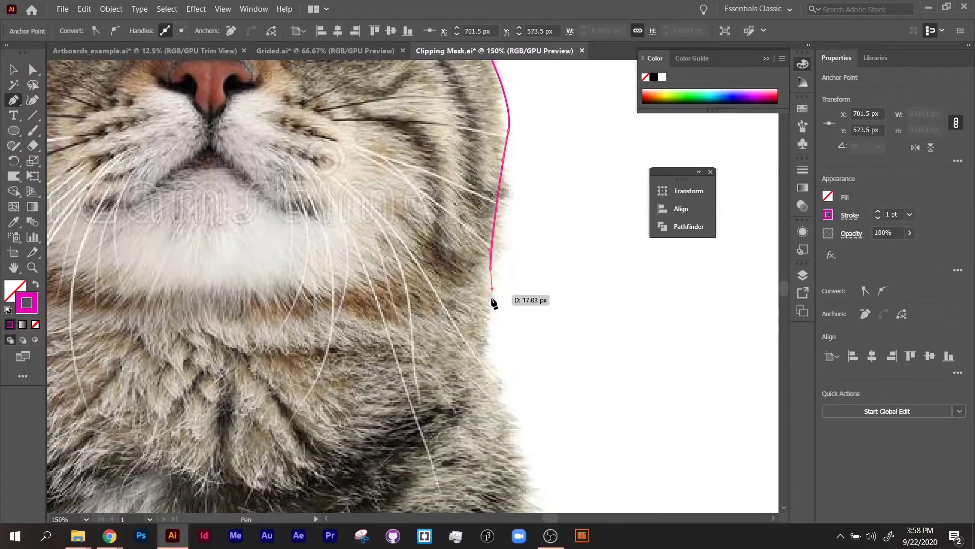
pyautogui.scroll(-4, 491, 300)
pyautogui.click(457, 210)
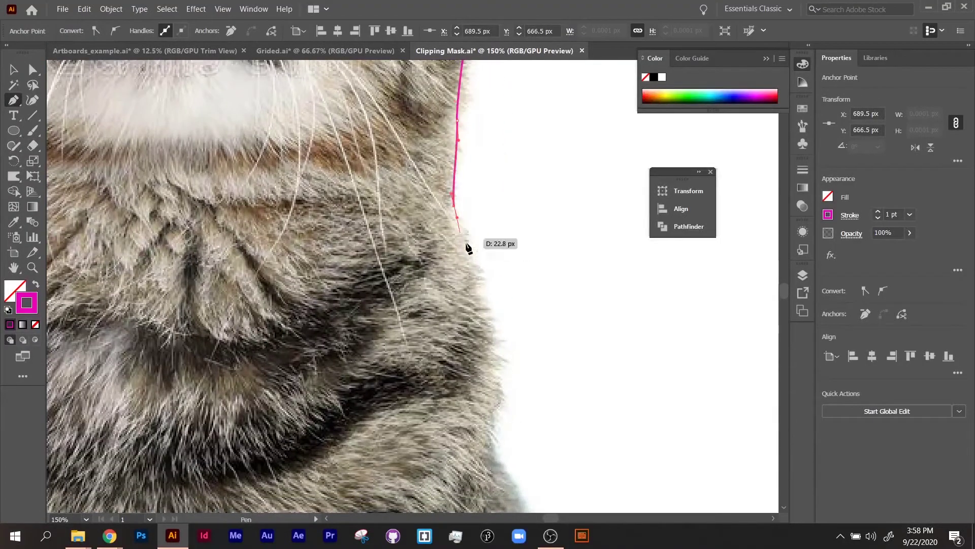
pyautogui.hotkey('ctrl', '-')
pyautogui.hotkey('ctrl', '-')
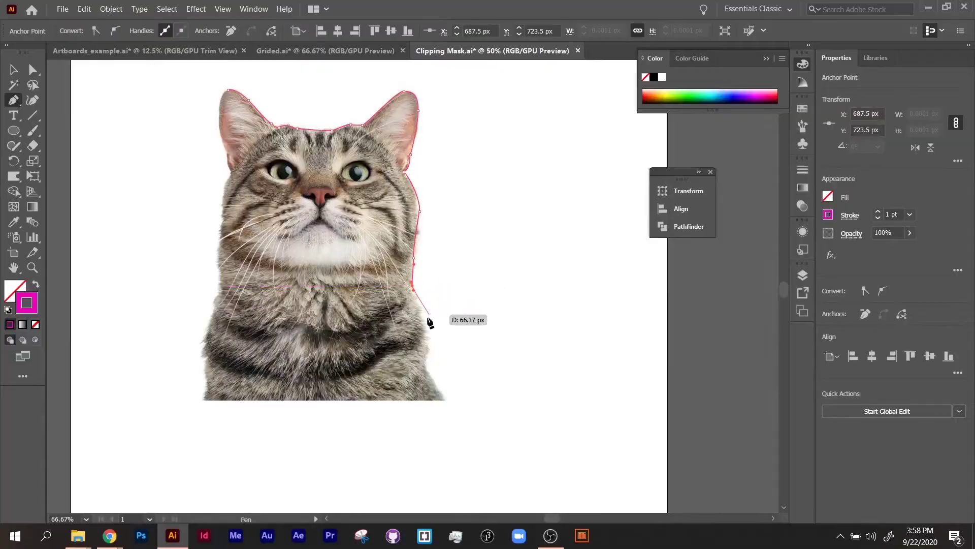
pyautogui.moveTo(425, 340); pyautogui.dragTo(449, 406)
pyautogui.click(445, 397)
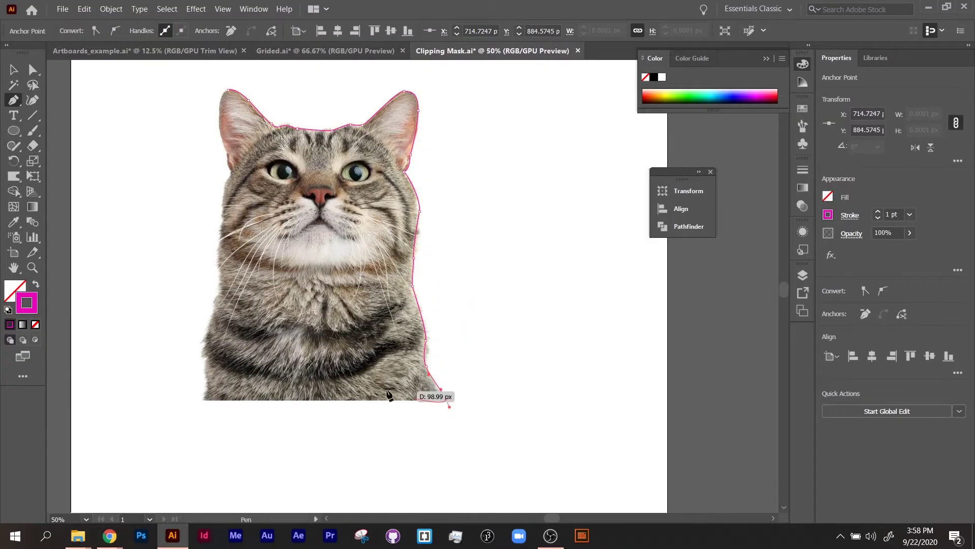
# - Run the outline along the bottom edge of the cat to its left corner and redirect that corner's handle up along the fur
pyautogui.click(202, 400)
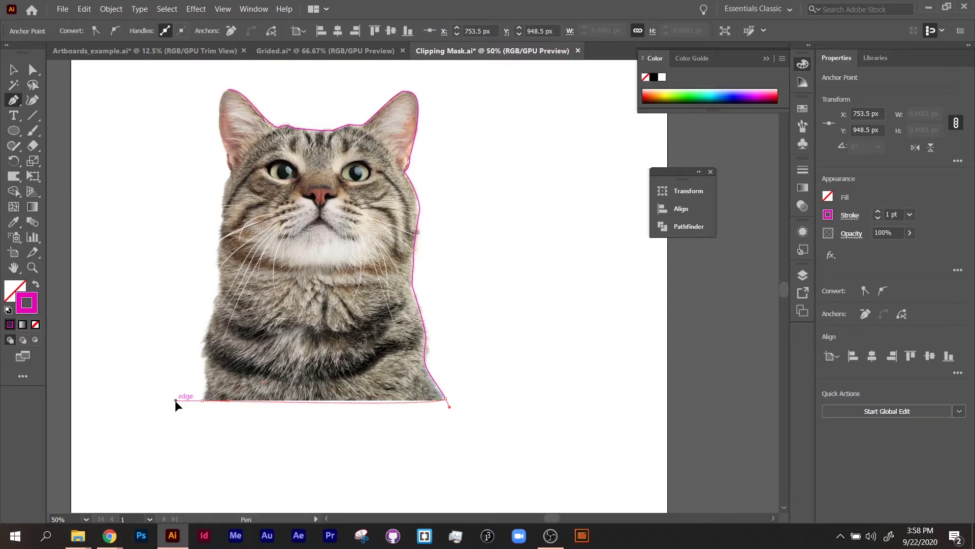
pyautogui.moveTo(219, 376); pyautogui.dragTo(220, 377)
pyautogui.hotkey('ctrl', '=')
pyautogui.hotkey('ctrl', '=')
pyautogui.hotkey('ctrl', '=')
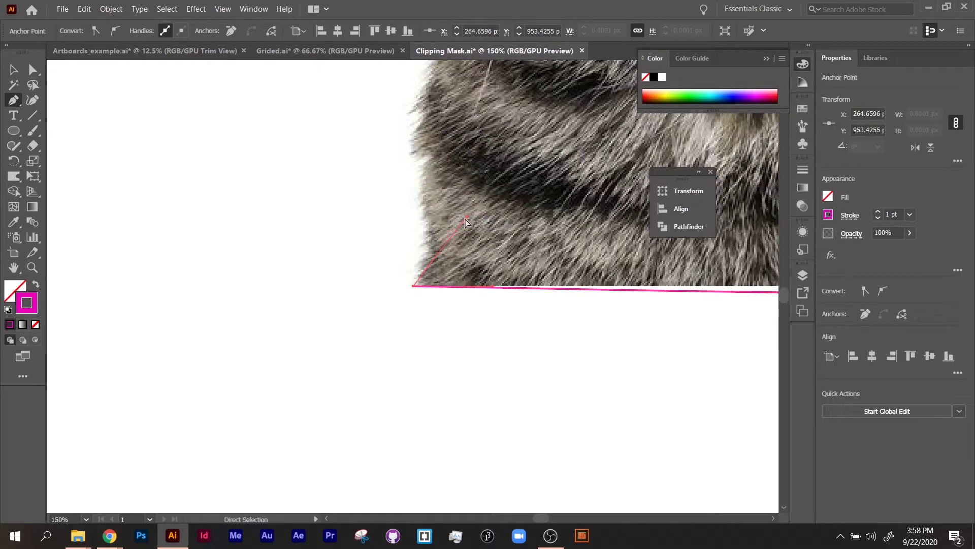
pyautogui.moveTo(466, 222); pyautogui.dragTo(462, 214)
pyautogui.moveTo(396, 217); pyautogui.dragTo(441, 247)
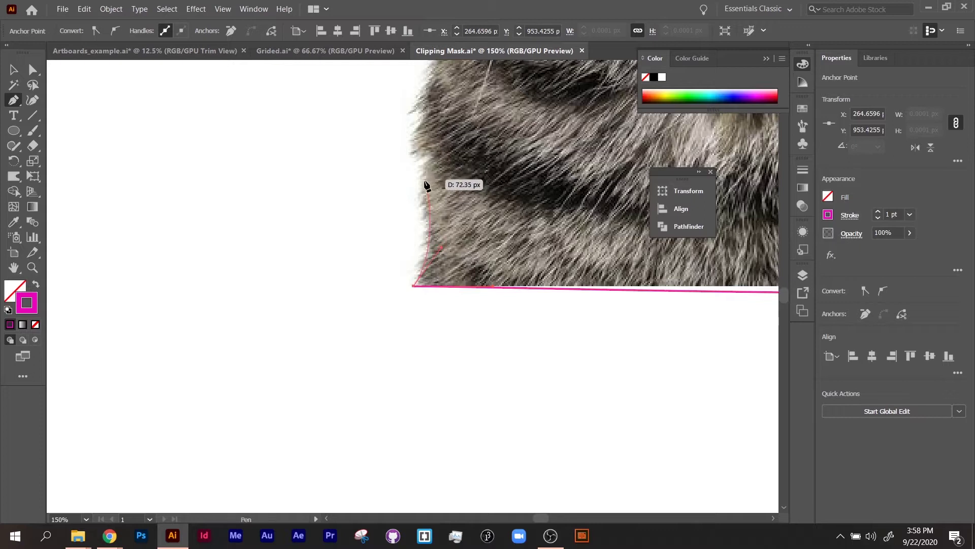
# - Trace the left side of the cat upward along the body, neck and cheek
pyautogui.moveTo(424, 183); pyautogui.dragTo(408, 206)
pyautogui.moveTo(419, 164); pyautogui.dragTo(414, 144)
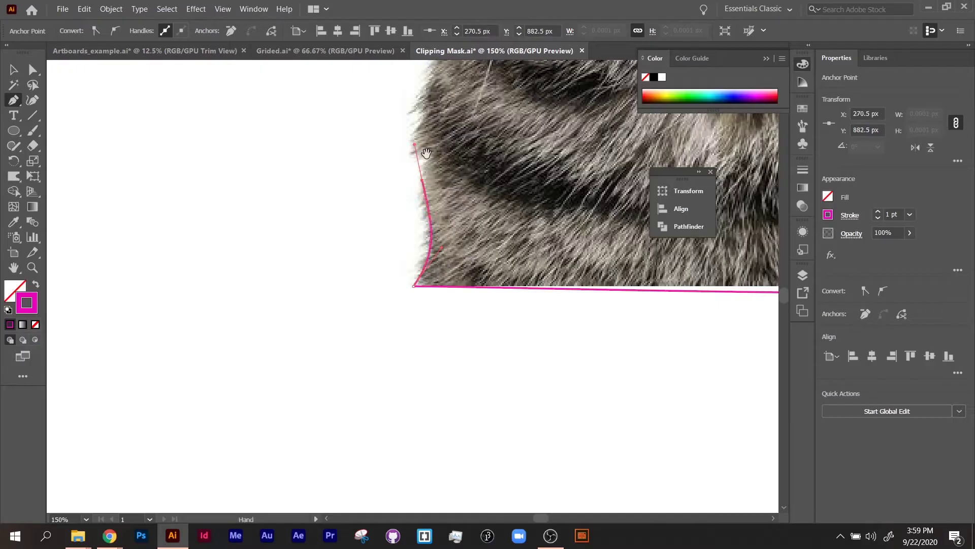
pyautogui.moveTo(467, 186); pyautogui.dragTo(402, 417)
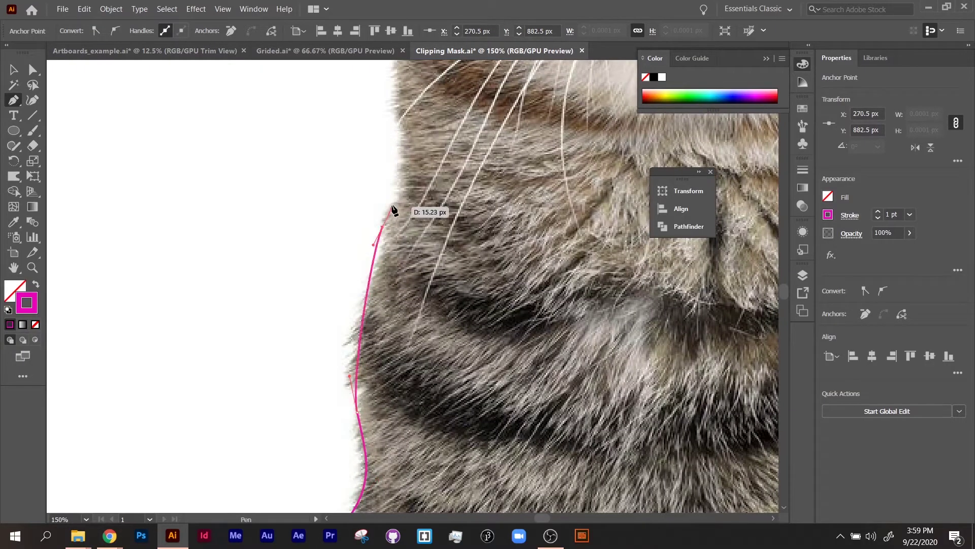
pyautogui.moveTo(403, 190); pyautogui.dragTo(370, 418)
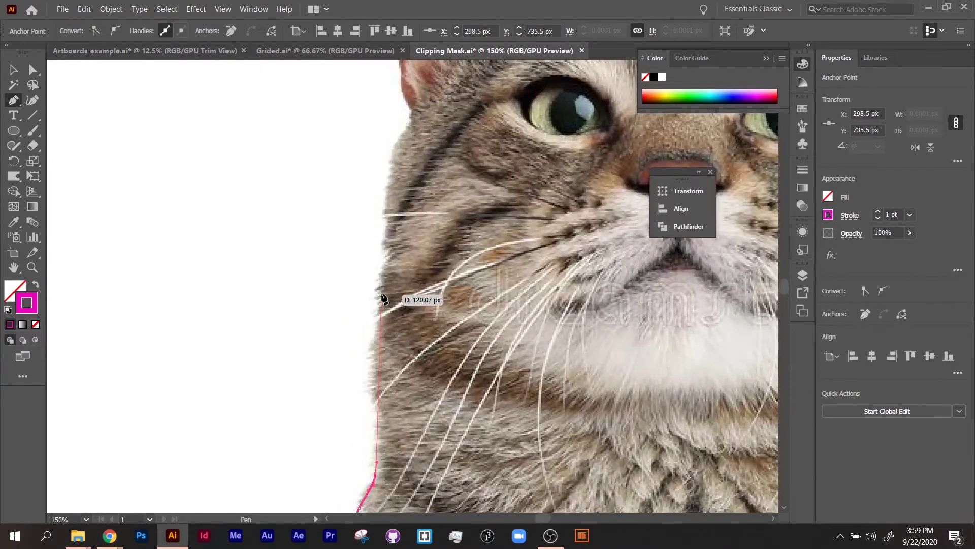
pyautogui.moveTo(376, 288); pyautogui.dragTo(376, 258)
pyautogui.moveTo(406, 291); pyautogui.dragTo(386, 437)
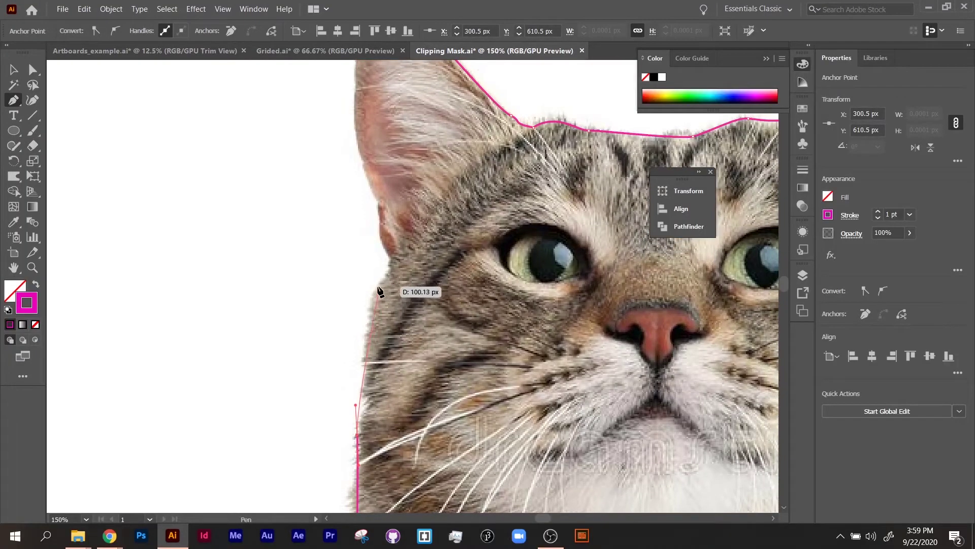
# - Trace from the upper left cheek around the left ear's outer edge and close the path at the ear tip's starting point
pyautogui.moveTo(376, 285); pyautogui.dragTo(377, 208)
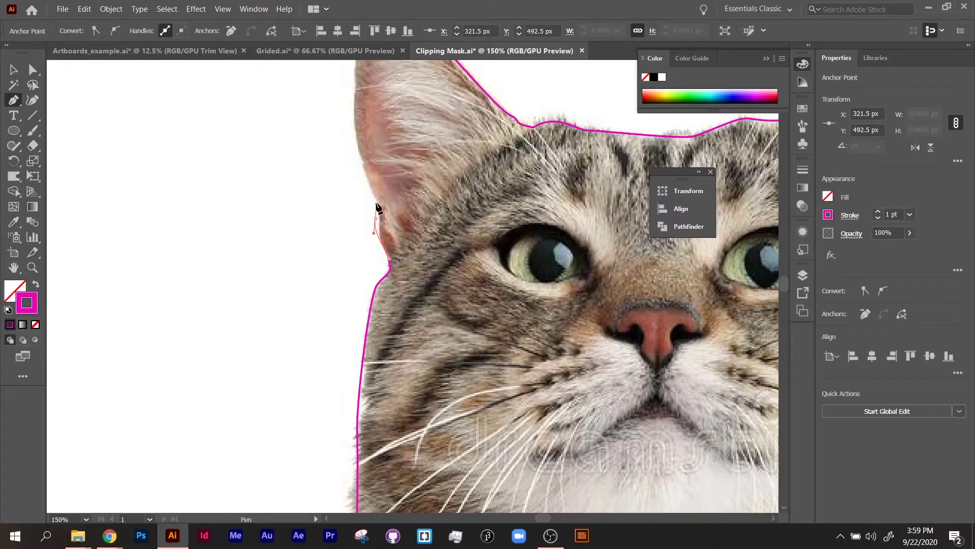
pyautogui.scroll(5, 363, 217)
pyautogui.moveTo(360, 410); pyautogui.dragTo(361, 383)
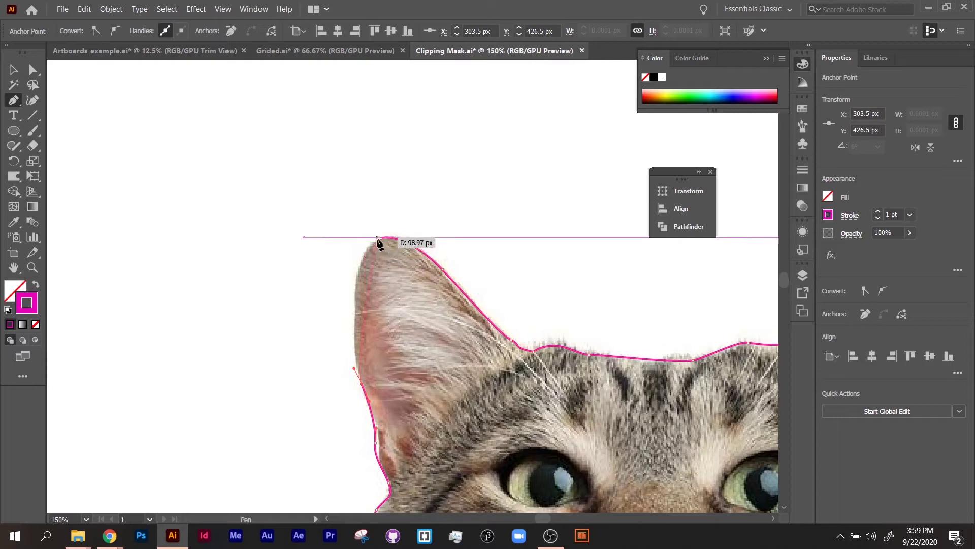
pyautogui.moveTo(383, 235); pyautogui.dragTo(417, 229)
pyautogui.hotkey('ctrl', '-')
pyautogui.hotkey('ctrl', '-')
pyautogui.hotkey('ctrl', '-')
pyautogui.hotkey('ctrl', '-')
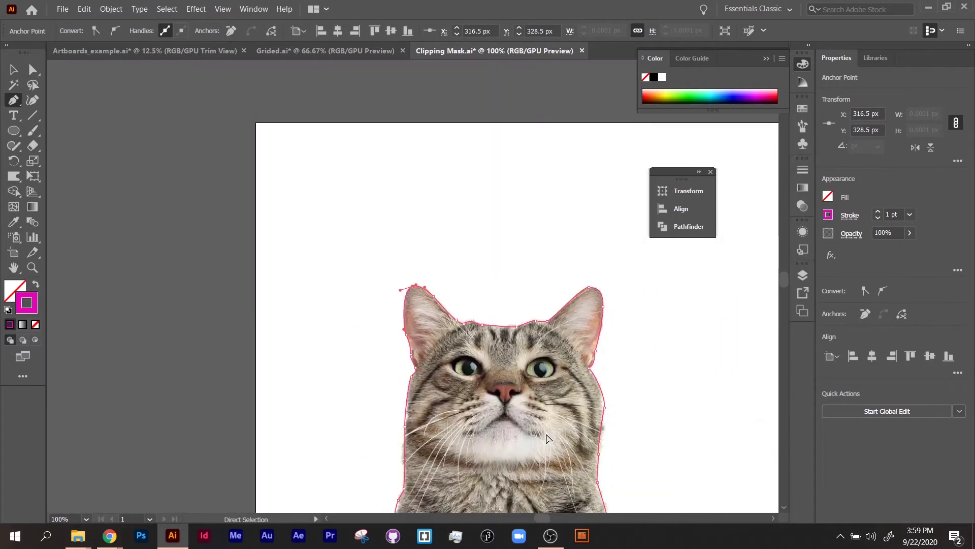
# - Rename the Trace layer to Cat Outline
pyautogui.click(803, 275)
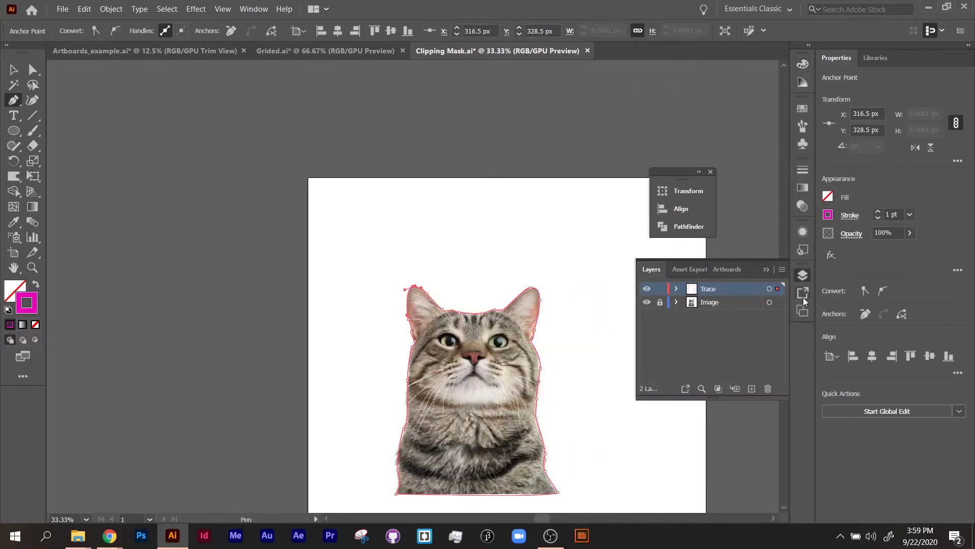
pyautogui.doubleClick(713, 290)
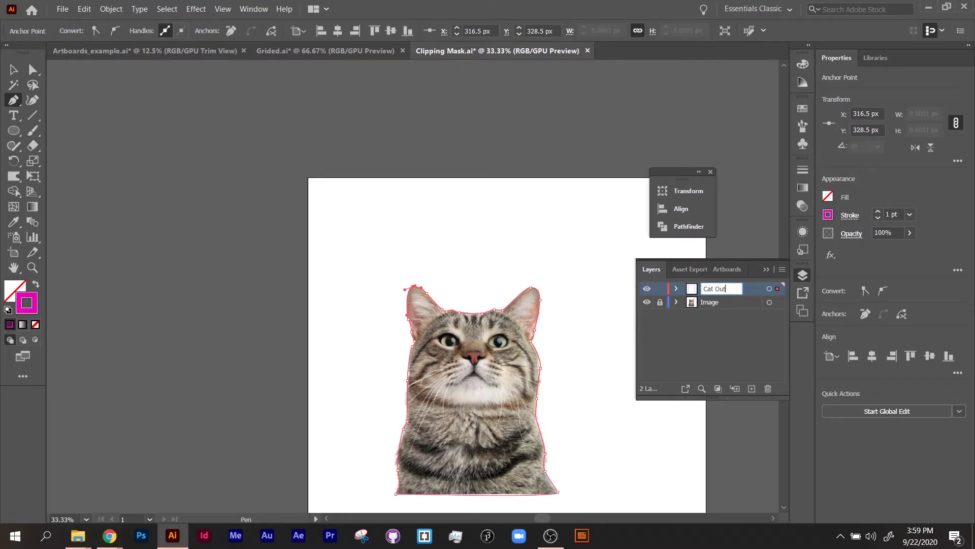
pyautogui.write('Cat Outline')
pyautogui.press('Return')
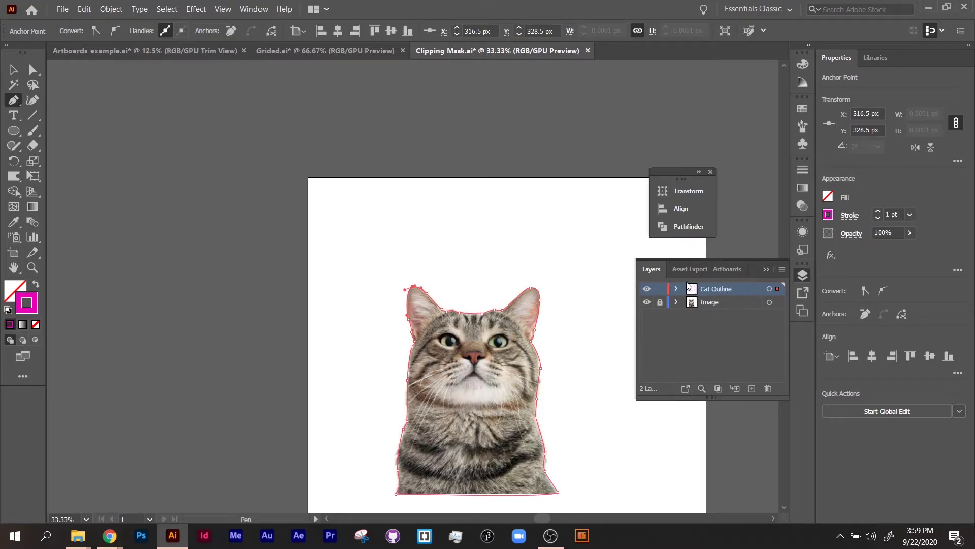
# - Add a new layer above Cat Outline and name it Eyes
pyautogui.click(751, 389)
pyautogui.doubleClick(715, 289)
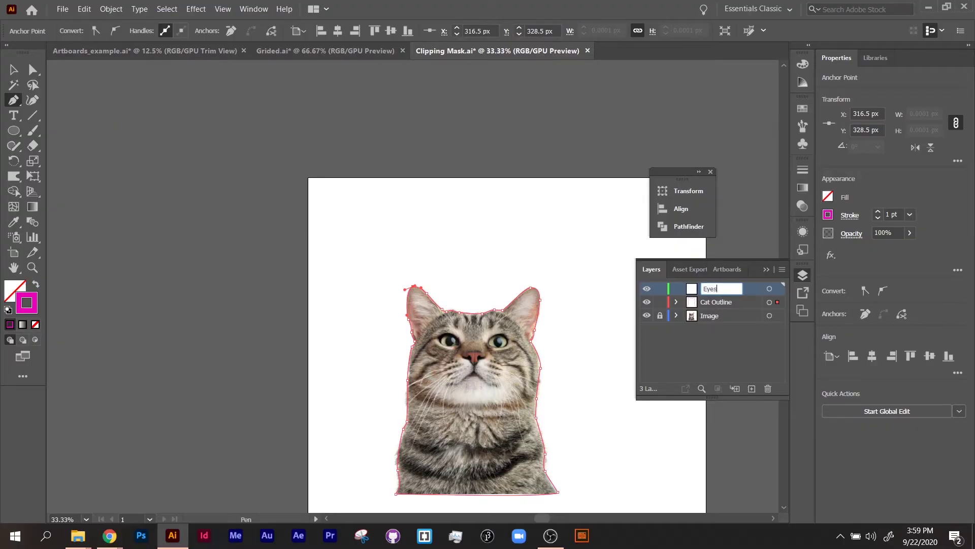
pyautogui.press('Return')
# - On the Eyes layer, trace the left eye's upper lid with the Pen tool from the outer corner to the inner corner
pyautogui.hotkey('ctrl', '+')
pyautogui.hotkey('ctrl', '+')
pyautogui.hotkey('ctrl', '+')
pyautogui.hotkey('ctrl', '+')
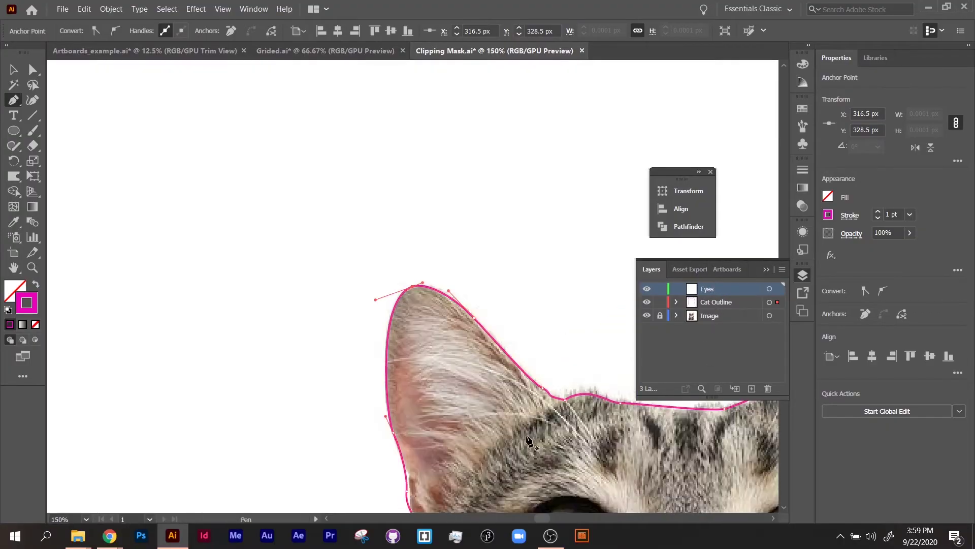
pyautogui.moveTo(531, 441); pyautogui.dragTo(320, 281)
pyautogui.hotkey('ctrl', '+')
pyautogui.hotkey('ctrl', '+')
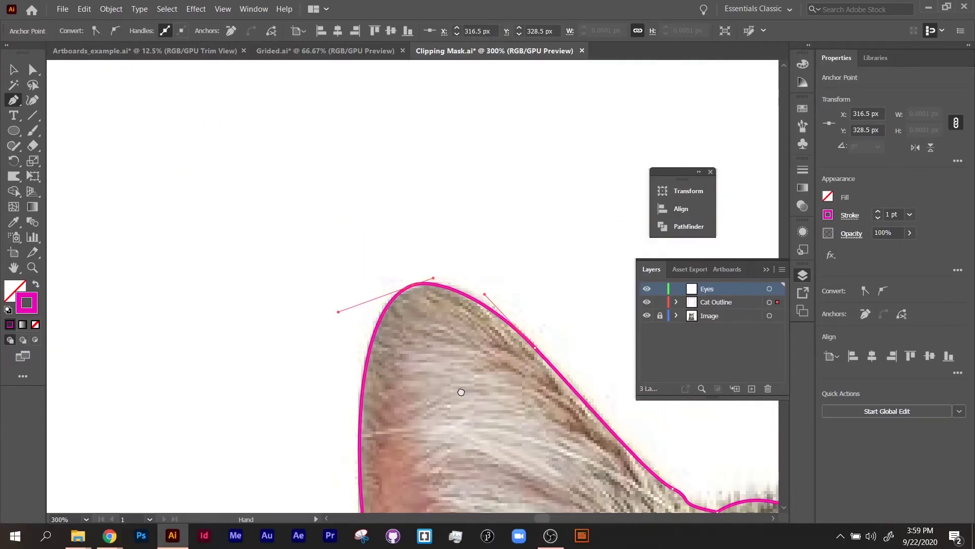
pyautogui.moveTo(463, 392); pyautogui.dragTo(111, 5)
pyautogui.click(288, 348)
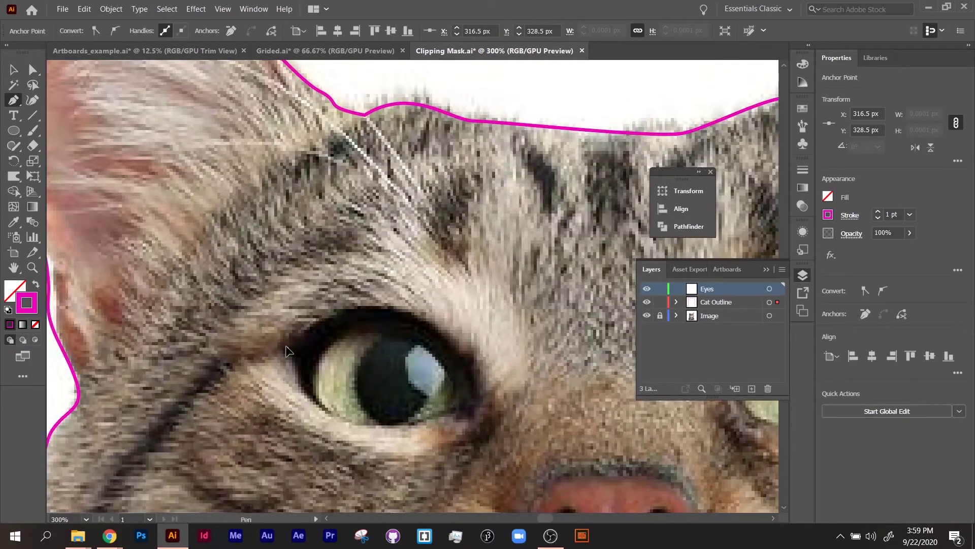
pyautogui.moveTo(376, 309); pyautogui.dragTo(409, 315)
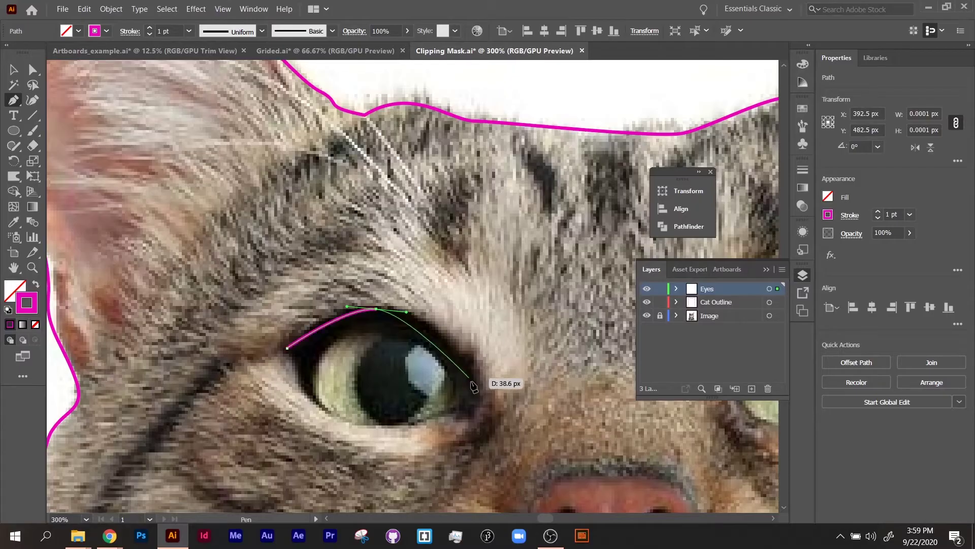
pyautogui.moveTo(475, 405); pyautogui.dragTo(463, 459)
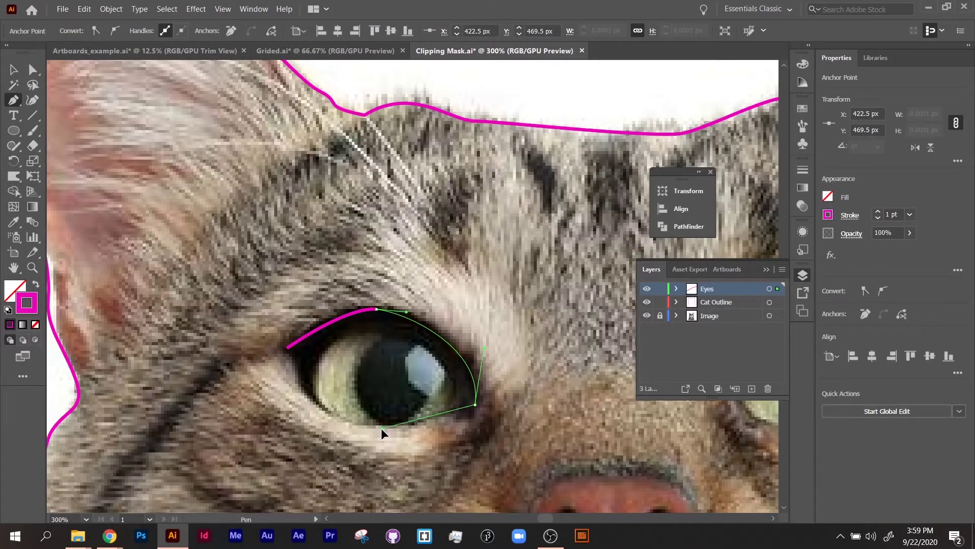
# - Trace the left eye's lower lid back to the outer corner and close the path
pyautogui.moveTo(381, 428); pyautogui.dragTo(388, 437)
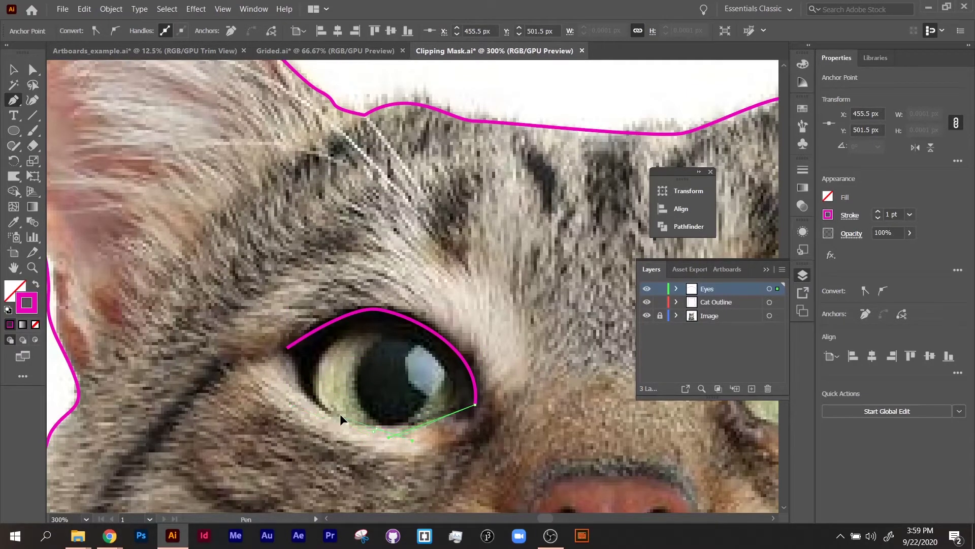
pyautogui.moveTo(324, 430); pyautogui.dragTo(322, 428)
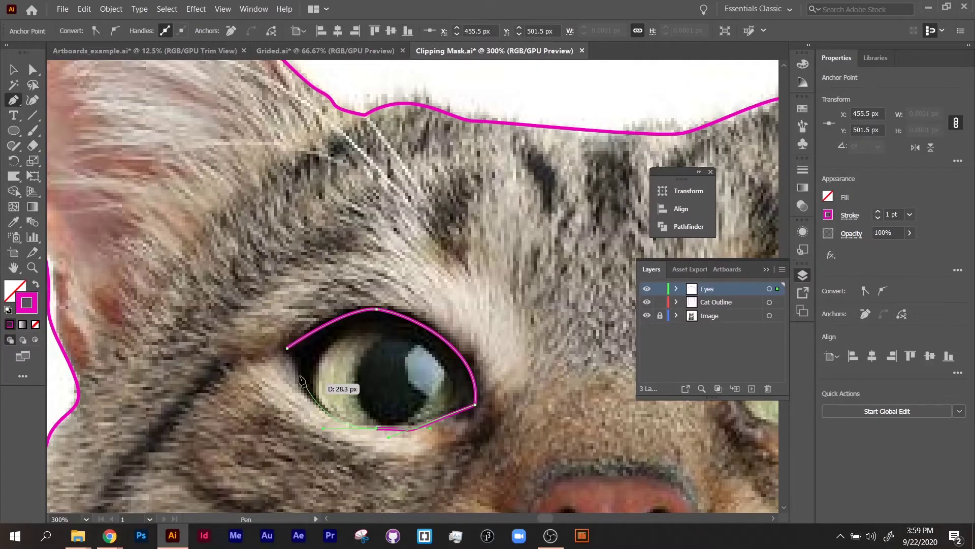
pyautogui.moveTo(288, 348); pyautogui.dragTo(266, 324)
# - Trace the right eye's outline with the Pen tool, starting and closing the path at its inner corner
pyautogui.moveTo(579, 465); pyautogui.dragTo(143, 387)
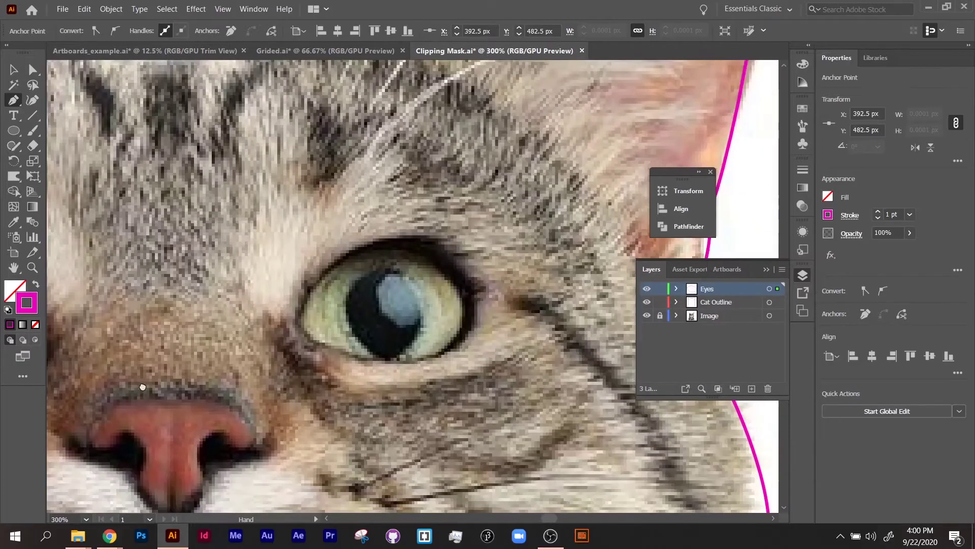
pyautogui.moveTo(298, 321); pyautogui.dragTo(296, 309)
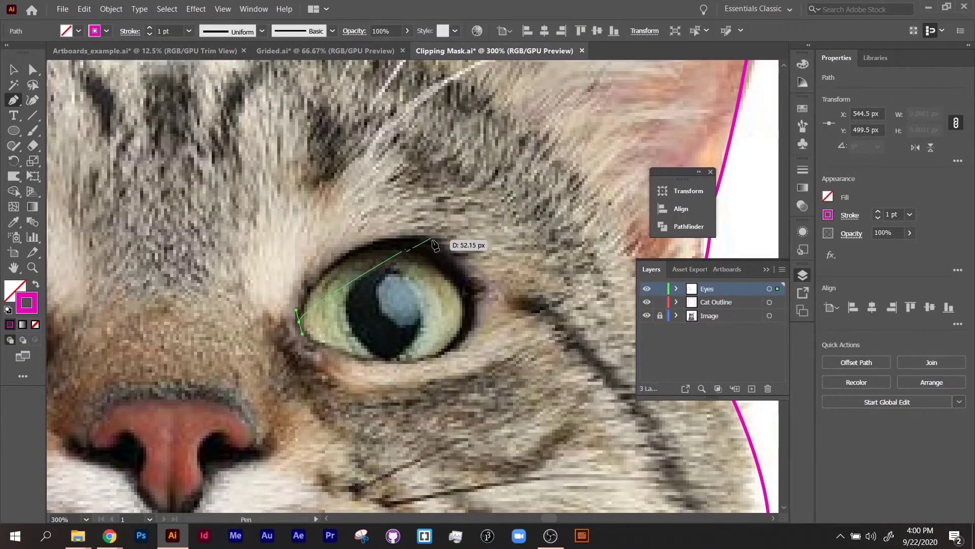
pyautogui.moveTo(436, 241); pyautogui.dragTo(551, 251)
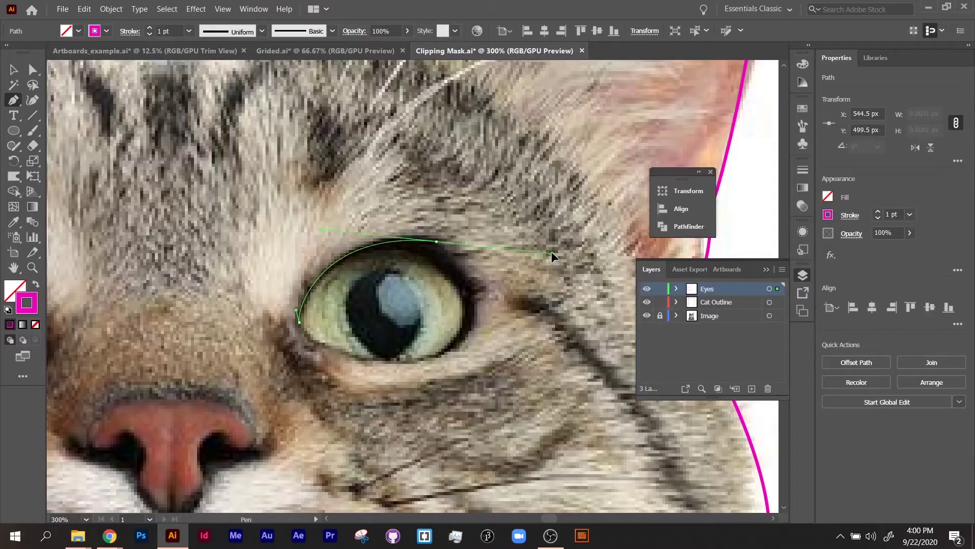
pyautogui.moveTo(476, 281); pyautogui.dragTo(480, 303)
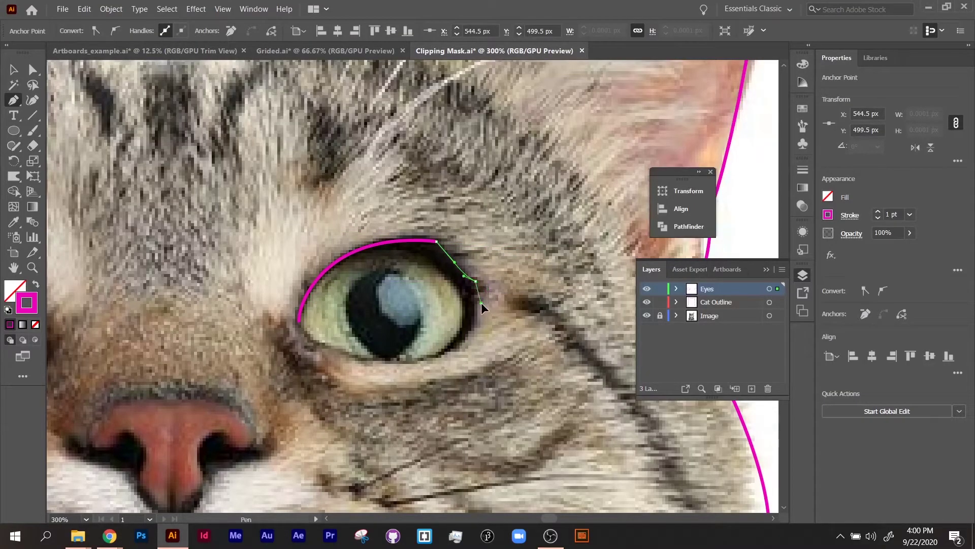
pyautogui.moveTo(454, 351); pyautogui.dragTo(436, 360)
pyautogui.moveTo(300, 322); pyautogui.dragTo(290, 316)
pyautogui.moveTo(217, 252); pyautogui.dragTo(216, 252)
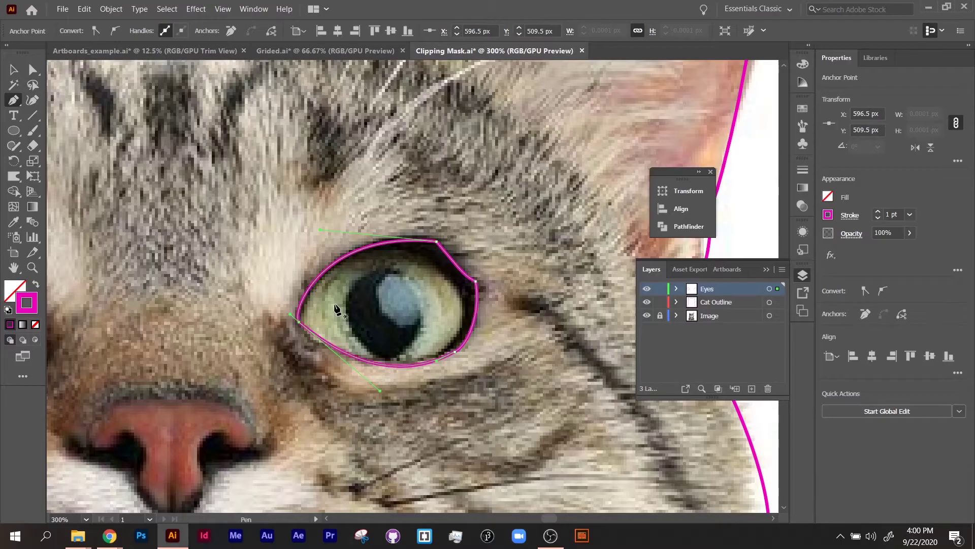
pyautogui.keyDown('ctrl'); pyautogui.click(349, 289); pyautogui.keyUp('ctrl')
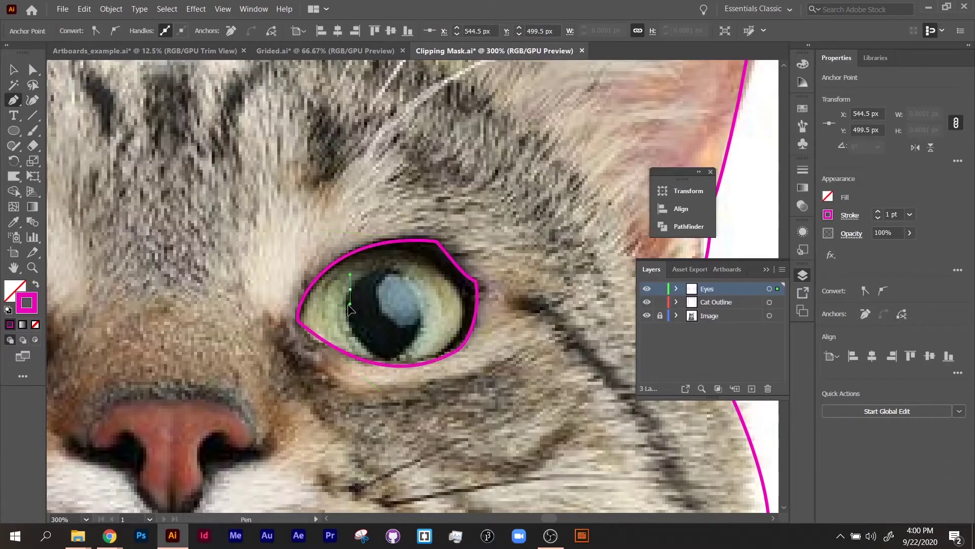
pyautogui.moveTo(348, 305); pyautogui.dragTo(350, 304)
pyautogui.hotkey('ctrl', 'z')
# - Draw an ellipse about 26 by 33 px over the right eye's pupil
pyautogui.click(13, 132)
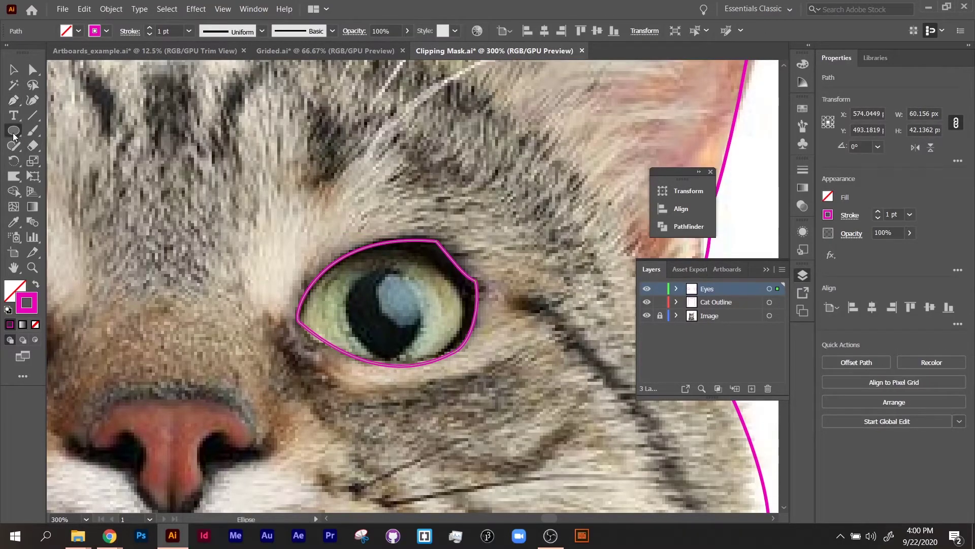
pyautogui.moveTo(13, 136); pyautogui.dragTo(59, 158)
pyautogui.moveTo(358, 277); pyautogui.dragTo(433, 376)
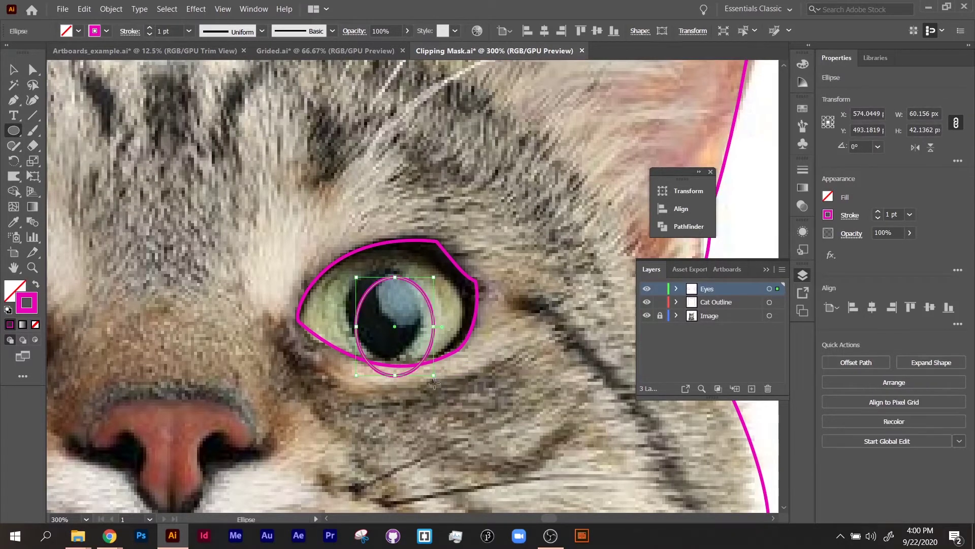
# - Reshape the right pupil's ellipse by moving its anchors to the pupil's edges and drawing the lower end into a point
pyautogui.press('a')
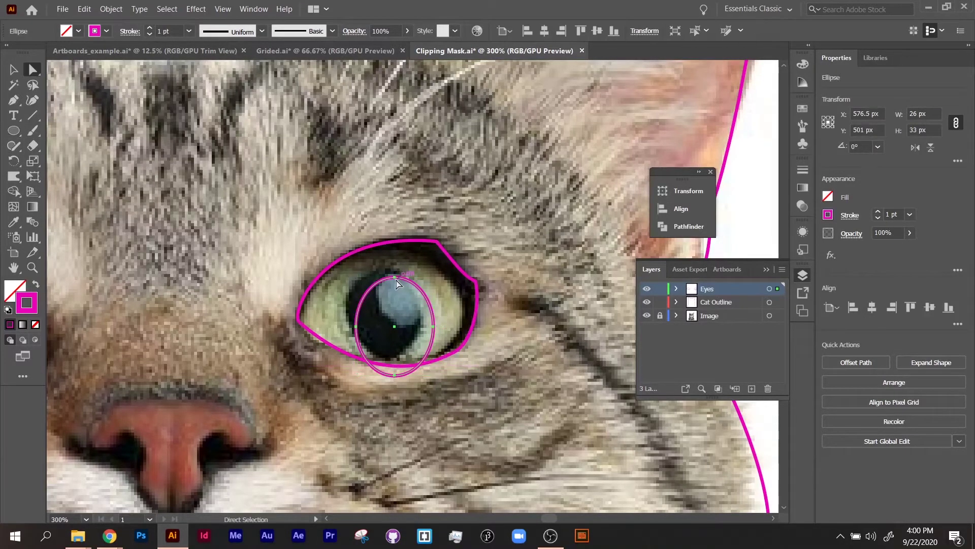
pyautogui.moveTo(395, 277); pyautogui.dragTo(391, 268)
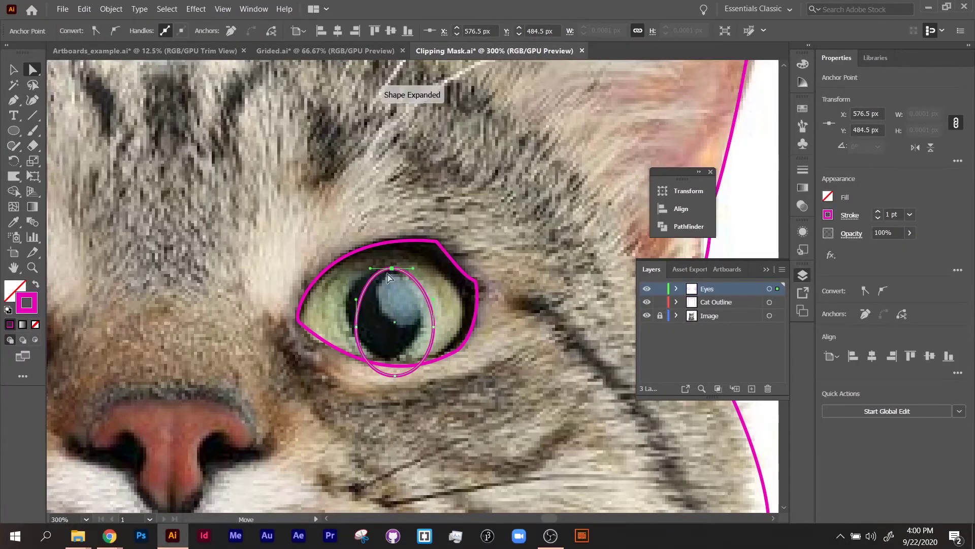
pyautogui.moveTo(356, 326); pyautogui.dragTo(349, 309)
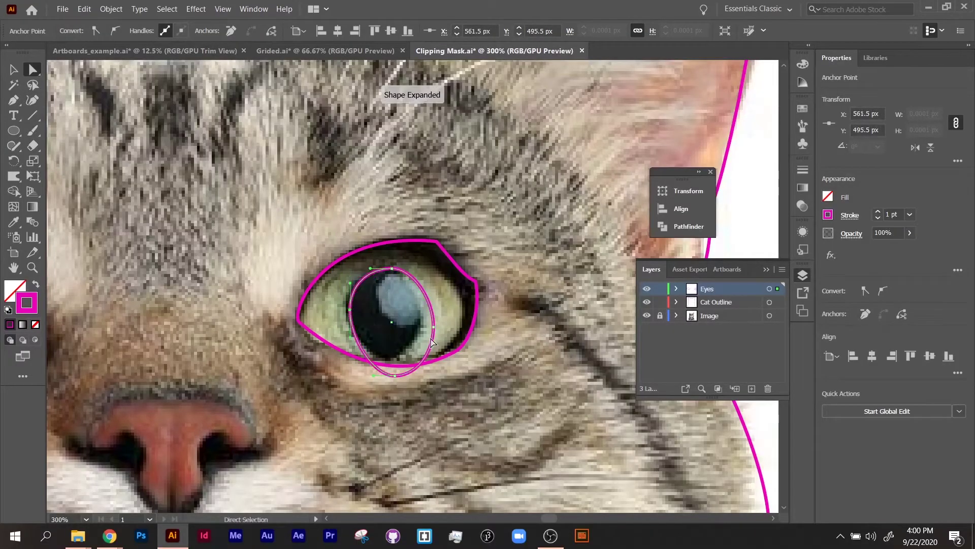
pyautogui.moveTo(433, 322); pyautogui.dragTo(422, 320)
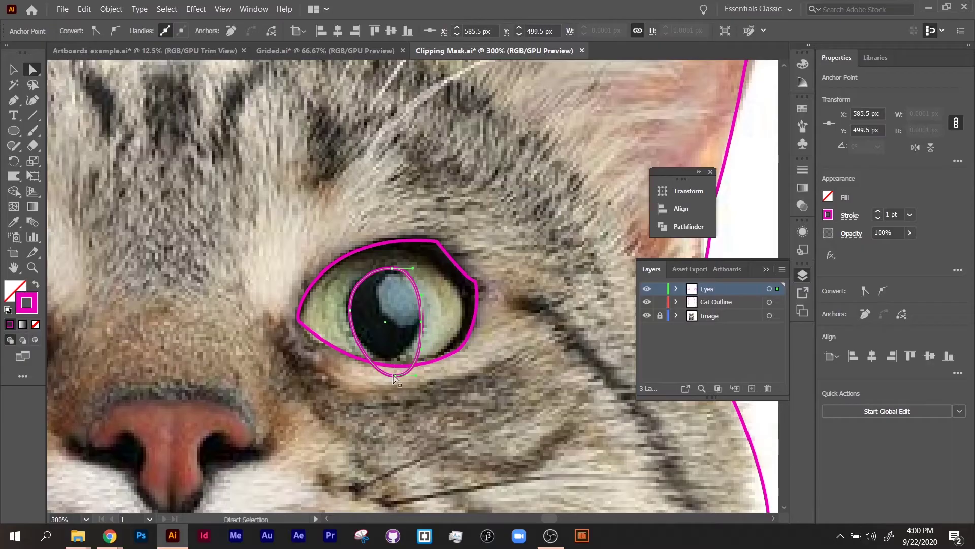
pyautogui.moveTo(395, 375)
pyautogui.mouseDown()
pyautogui.moveTo(401, 364)
pyautogui.moveTo(386, 377)
pyautogui.mouseUp()
pyautogui.moveTo(391, 380); pyautogui.dragTo(390, 380)
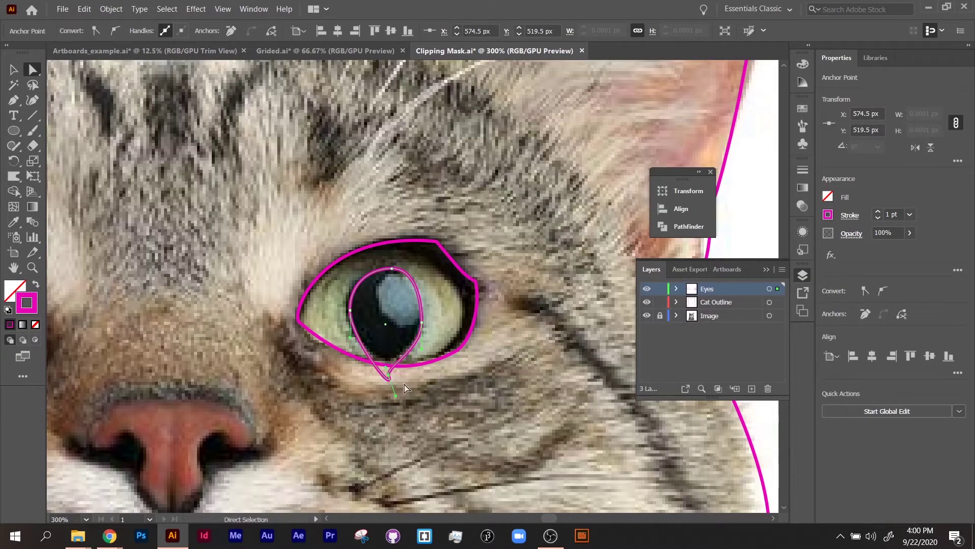
# - Select the right eye outline with its pupil shape and remove the tip below the lower lid using Shape Builder
pyautogui.click(298, 311)
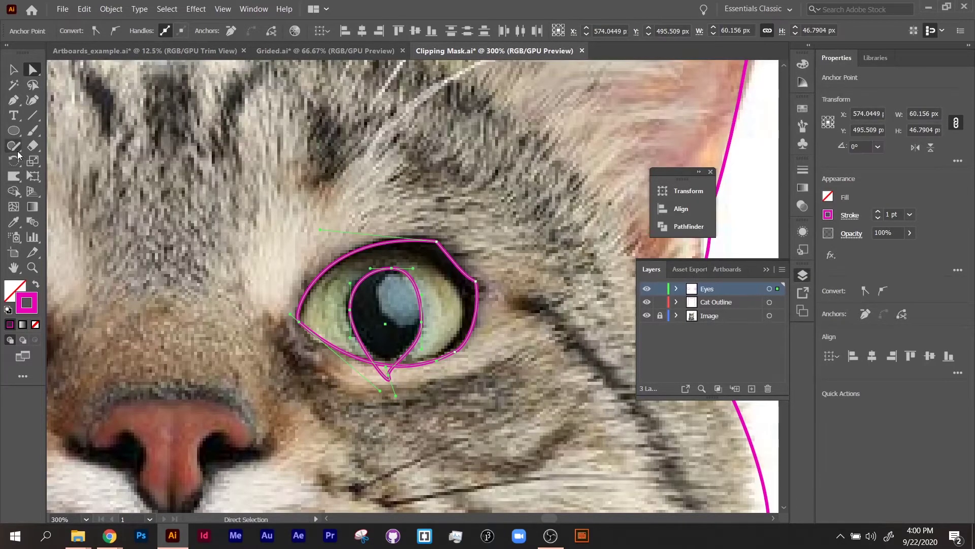
pyautogui.click(14, 191)
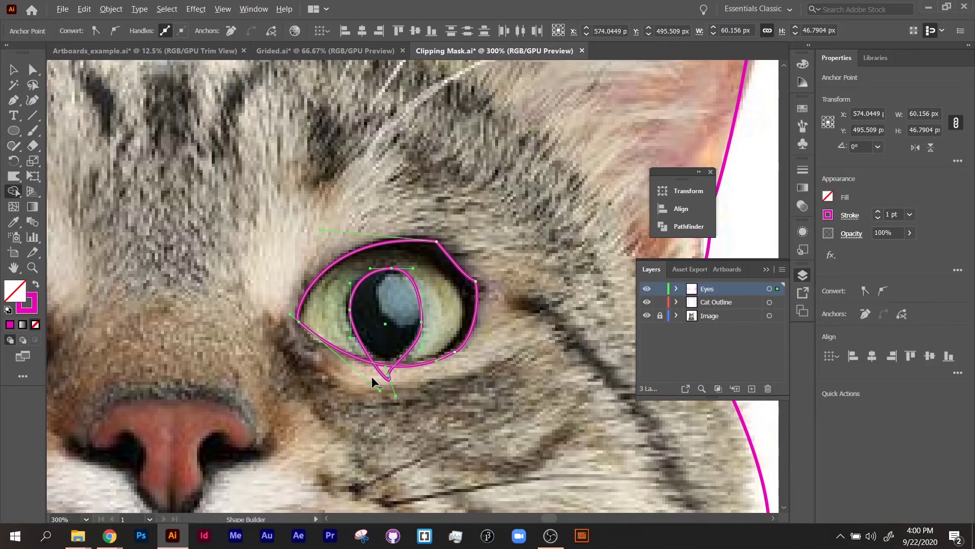
pyautogui.keyDown('alt'); pyautogui.click(384, 373); pyautogui.keyUp('alt')
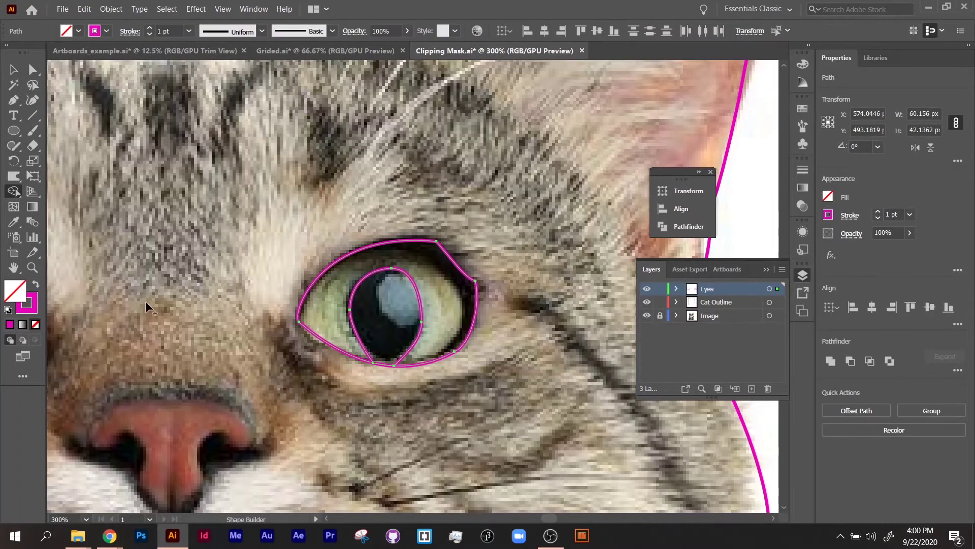
pyautogui.click(14, 69)
pyautogui.click(437, 388)
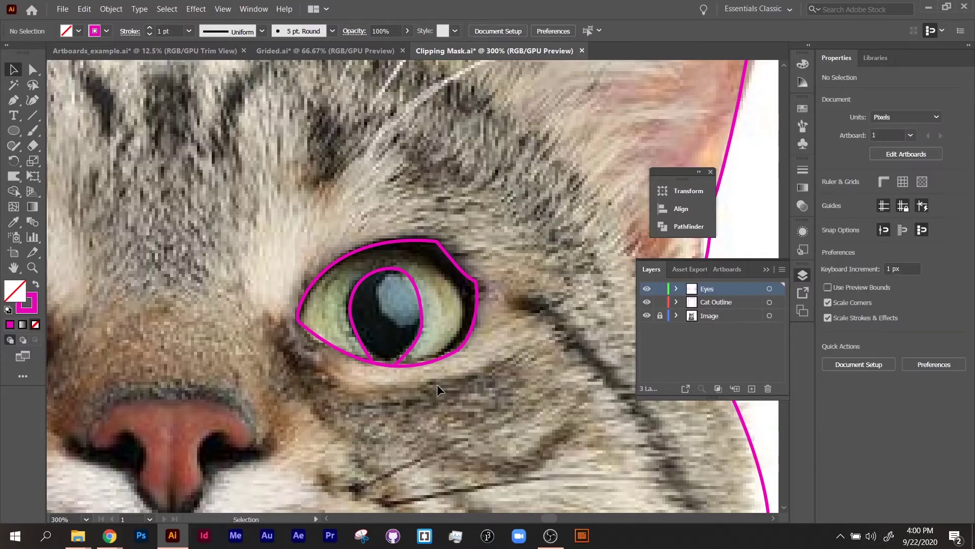
# - Draw a circle about 28 px wide over the left eye's pupil and deselect it
pyautogui.moveTo(324, 373); pyautogui.dragTo(766, 401)
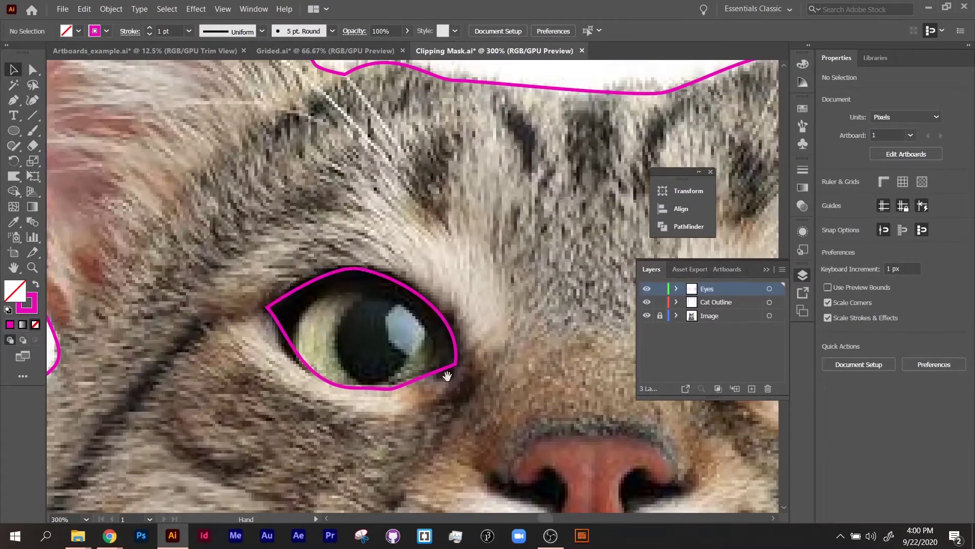
pyautogui.click(14, 130)
pyautogui.moveTo(333, 304); pyautogui.dragTo(417, 377)
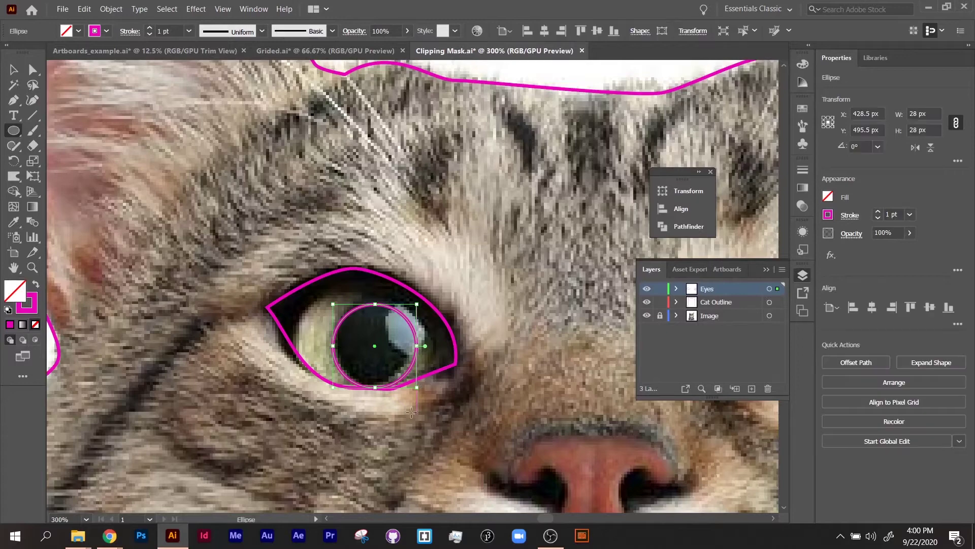
pyautogui.click(13, 69)
pyautogui.click(512, 226)
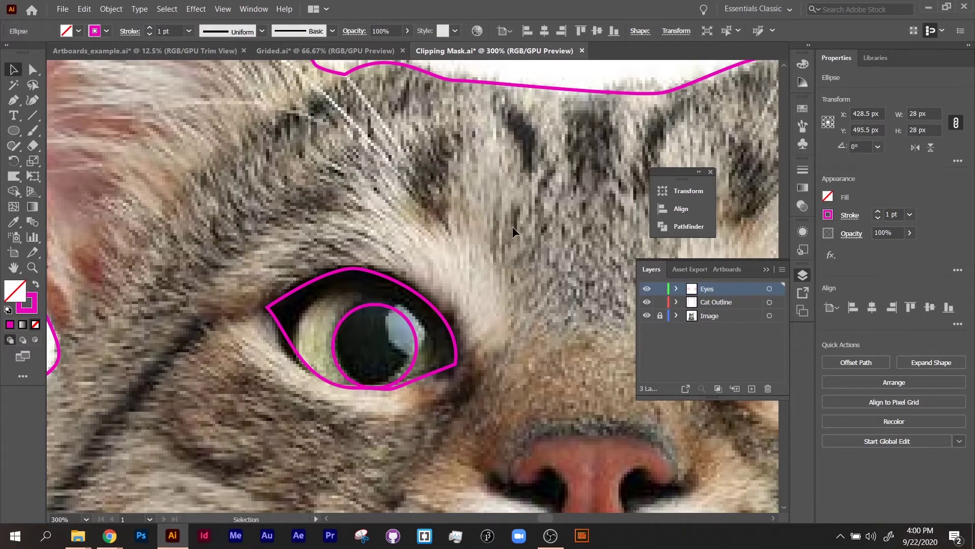
# - Reshape the left pupil's circle by adjusting its upper, right and lower anchors to follow the pupil's edge within the eye outline
pyautogui.hotkey('ctrl', '-')
pyautogui.hotkey('ctrl', '-')
pyautogui.hotkey('ctrl', '=')
pyautogui.hotkey('ctrl', '=')
pyautogui.hotkey('ctrl', '=')
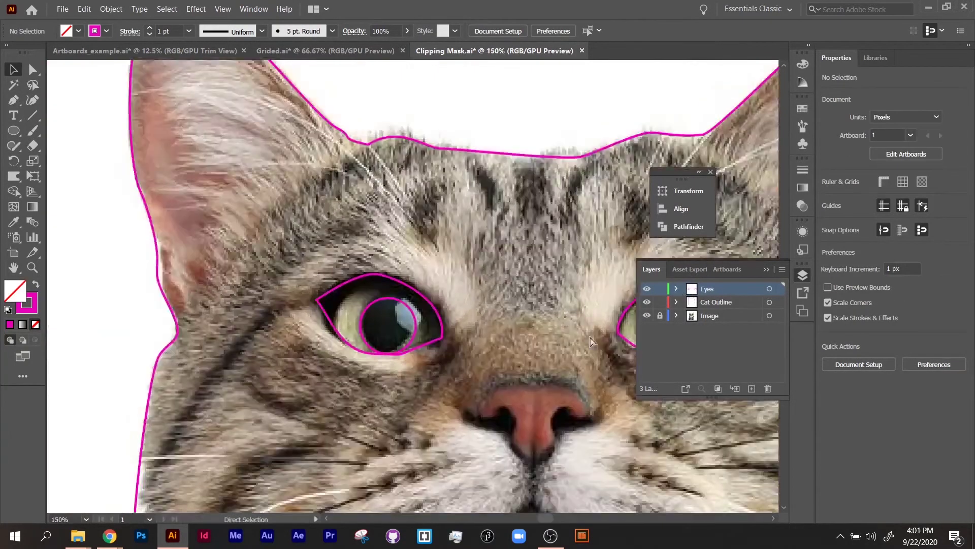
pyautogui.press('a')
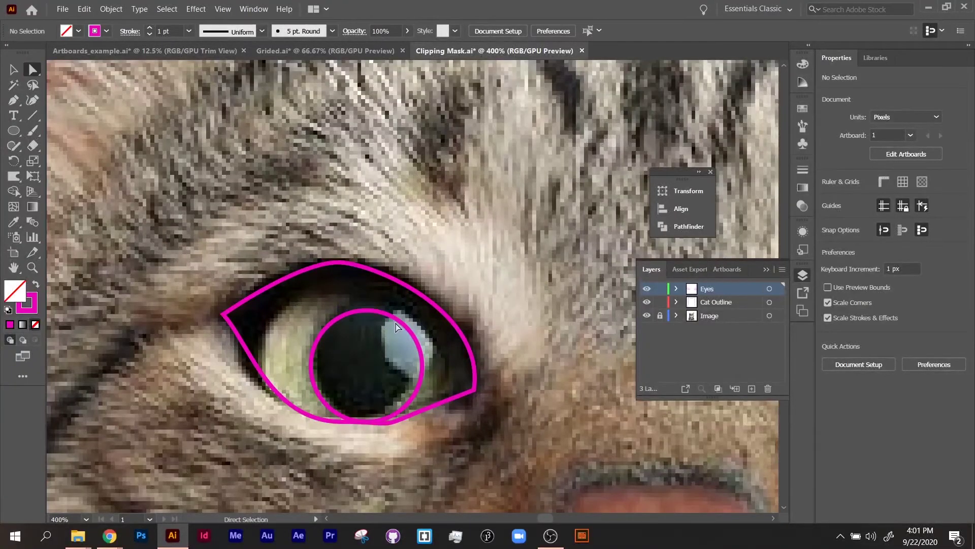
pyautogui.moveTo(366, 310)
pyautogui.mouseDown()
pyautogui.moveTo(380, 275)
pyautogui.moveTo(370, 294)
pyautogui.mouseUp()
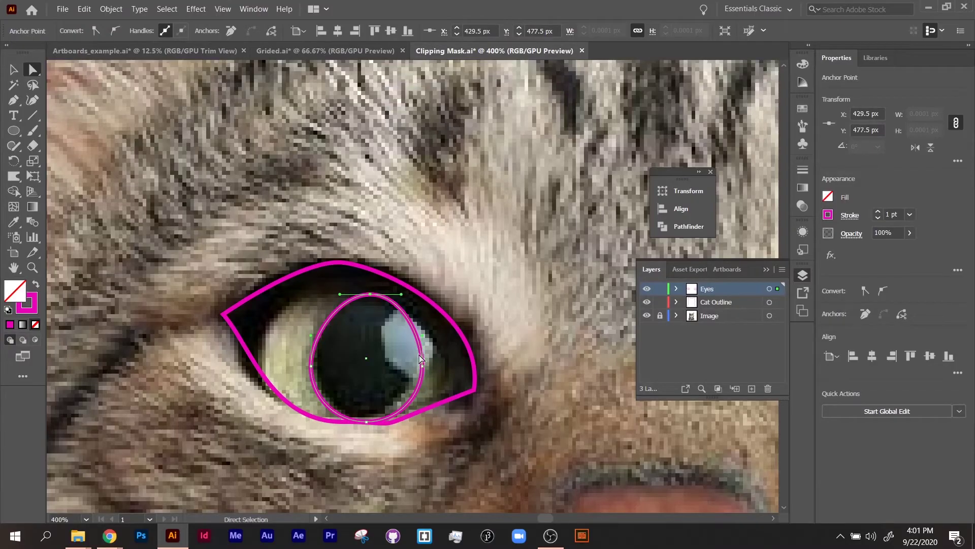
pyautogui.moveTo(422, 365); pyautogui.dragTo(422, 359)
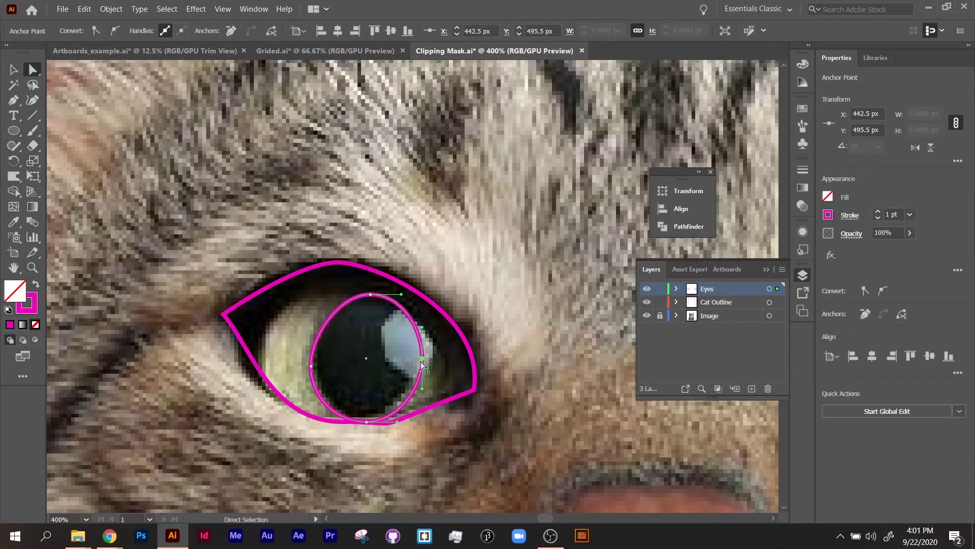
pyautogui.moveTo(379, 421); pyautogui.dragTo(381, 414)
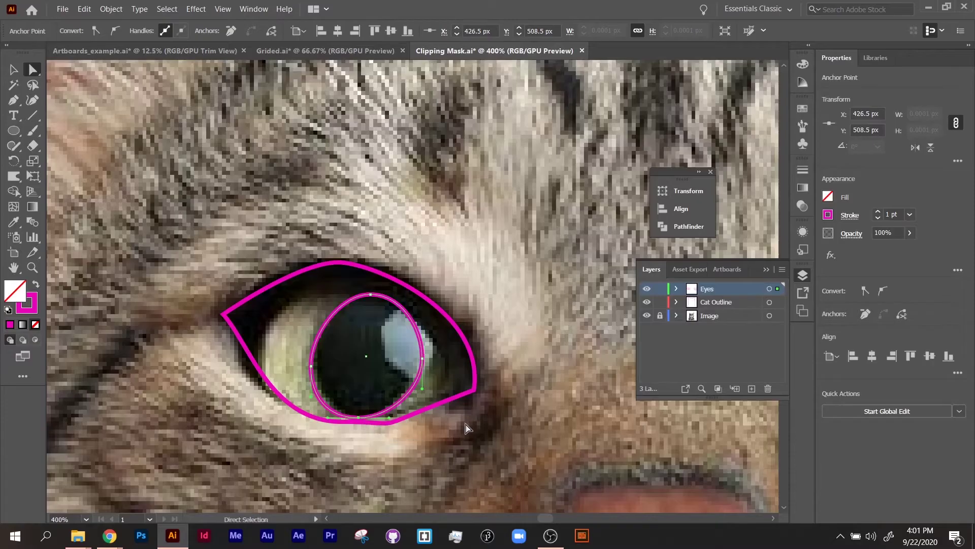
pyautogui.click(523, 436)
# - Create a new layer above the Eyes layer and name it Nose
pyautogui.hotkey('ctrl', '0')
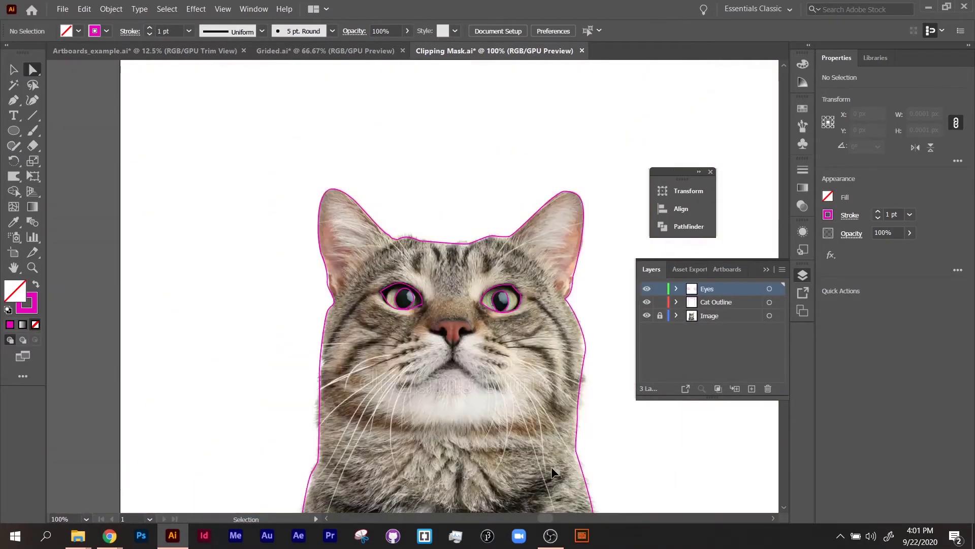
pyautogui.hotkey('ctrl', '+')
pyautogui.hotkey('ctrl', '+')
pyautogui.hotkey('ctrl', '+')
pyautogui.hotkey('ctrl', '+')
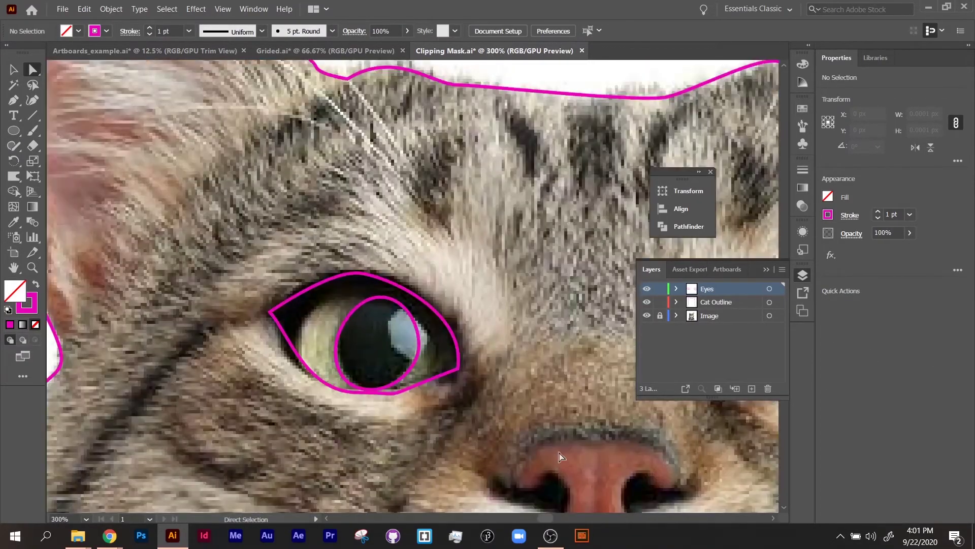
pyautogui.press('space')
pyautogui.moveTo(560, 443); pyautogui.dragTo(411, 328)
pyautogui.click(751, 388)
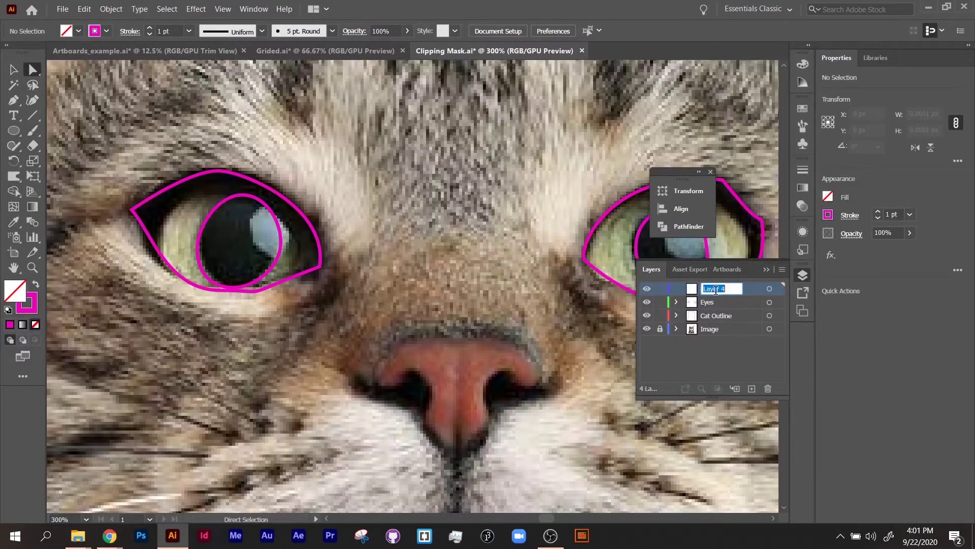
pyautogui.write('Nose')
pyautogui.press('Return')
# - Trace the left half of the cat's nose as a closed Pen path, with a straight vertical edge along the nose's centre line
pyautogui.click(14, 100)
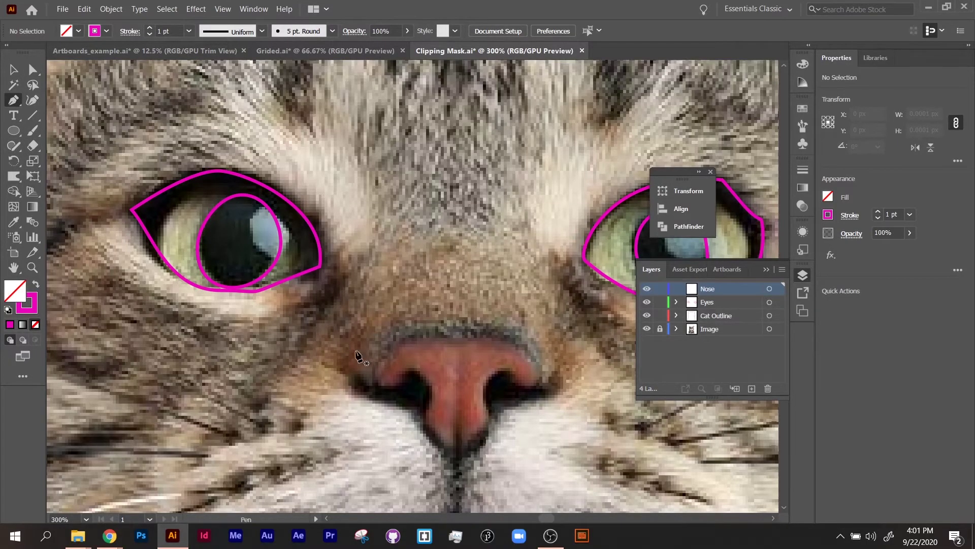
pyautogui.click(457, 459)
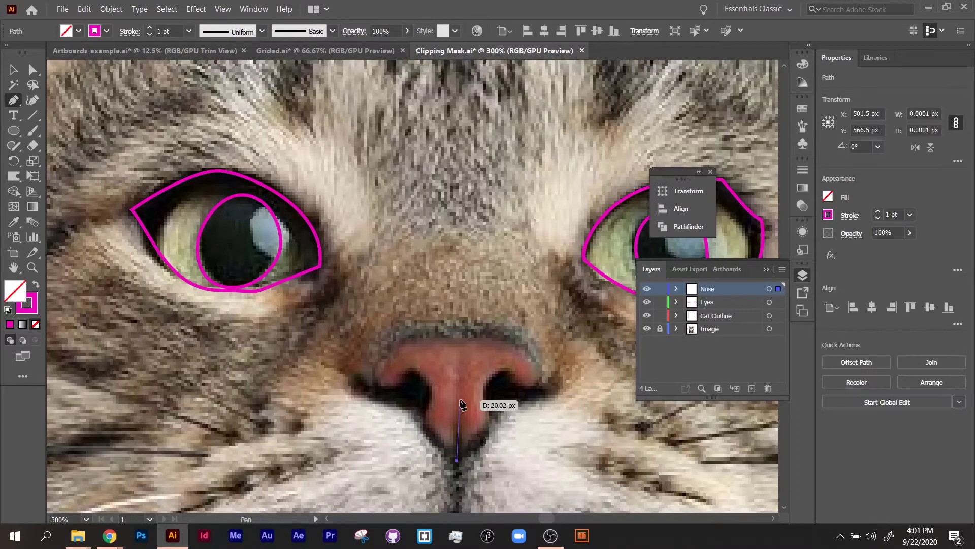
pyautogui.click(457, 337)
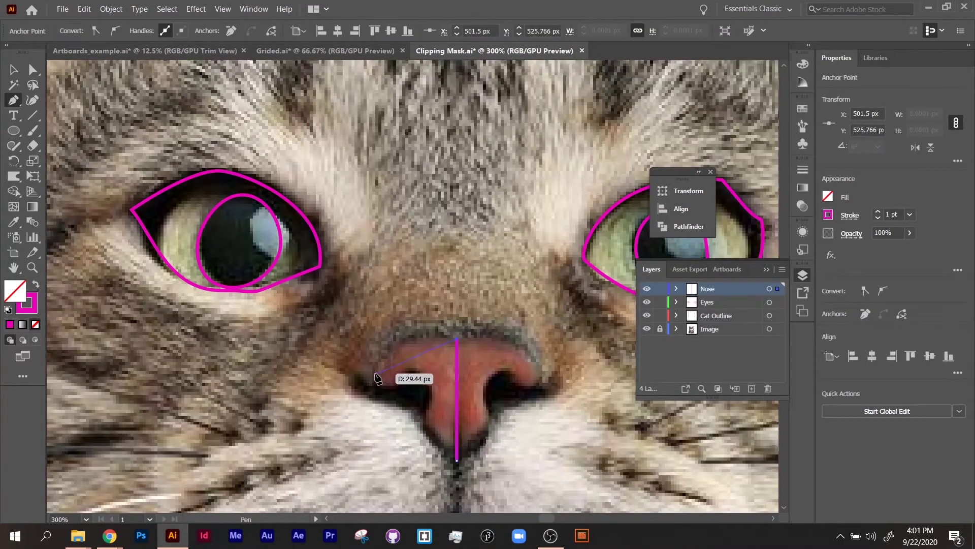
pyautogui.moveTo(376, 374); pyautogui.dragTo(428, 428)
pyautogui.click(409, 368)
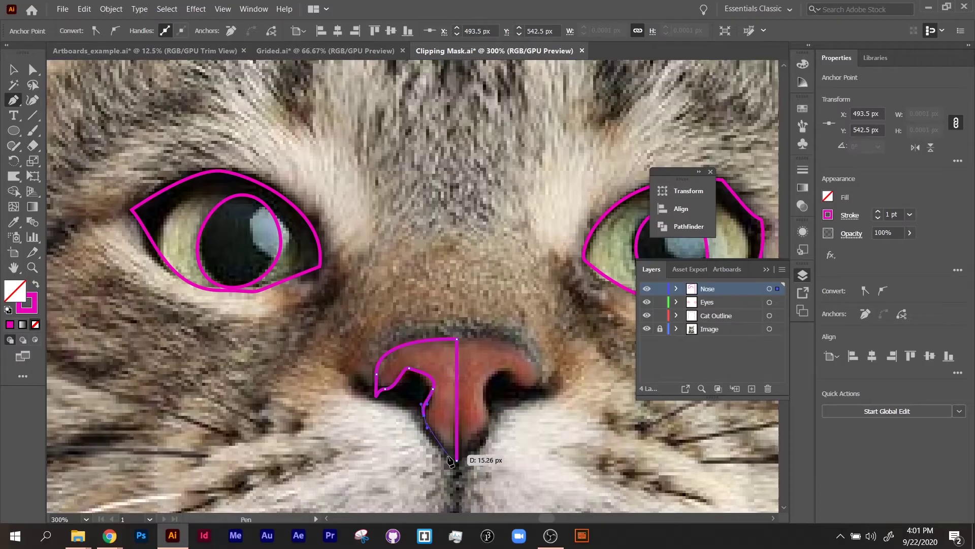
pyautogui.click(457, 461)
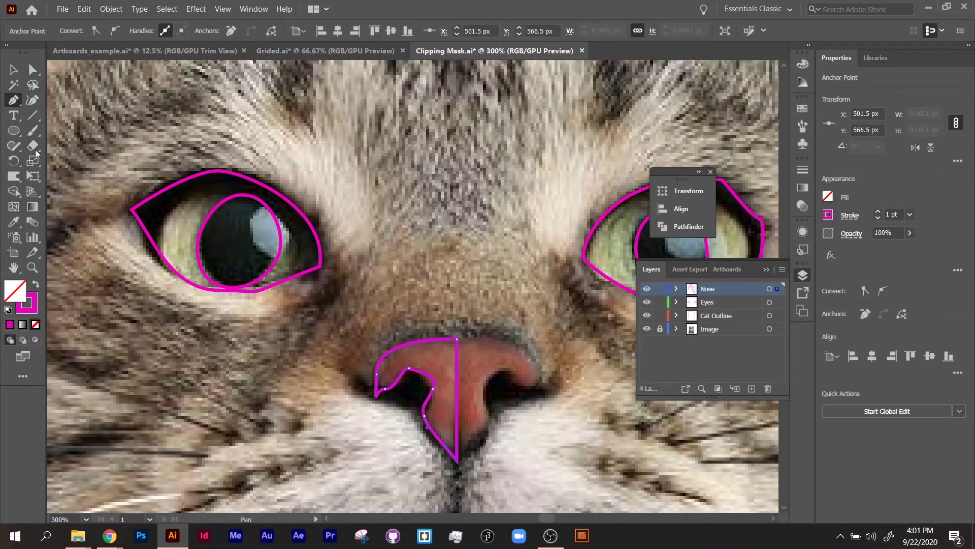
# - Try to make a reflected copy of the half-nose outline across the vertical axis
pyautogui.press('v')
pyautogui.rightClick(458, 396)
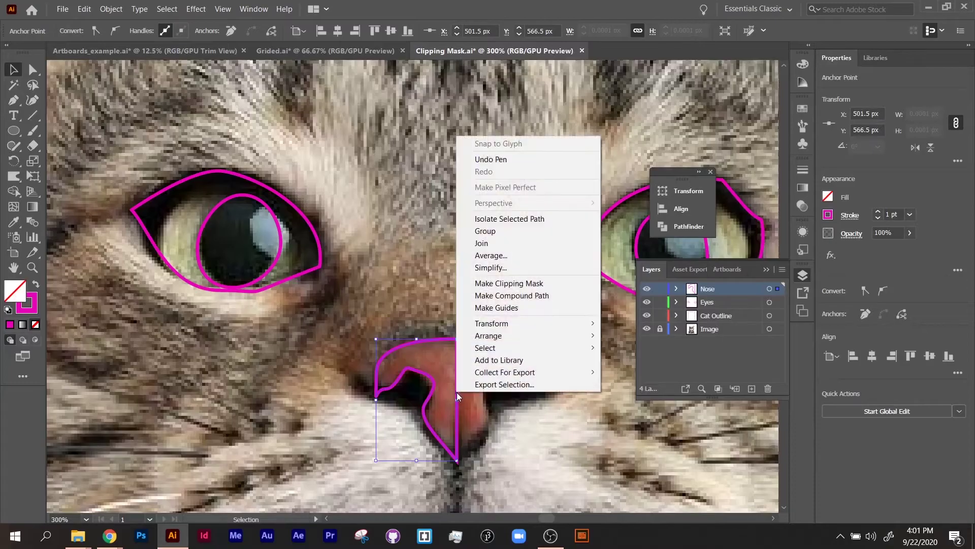
pyautogui.moveTo(510, 323)
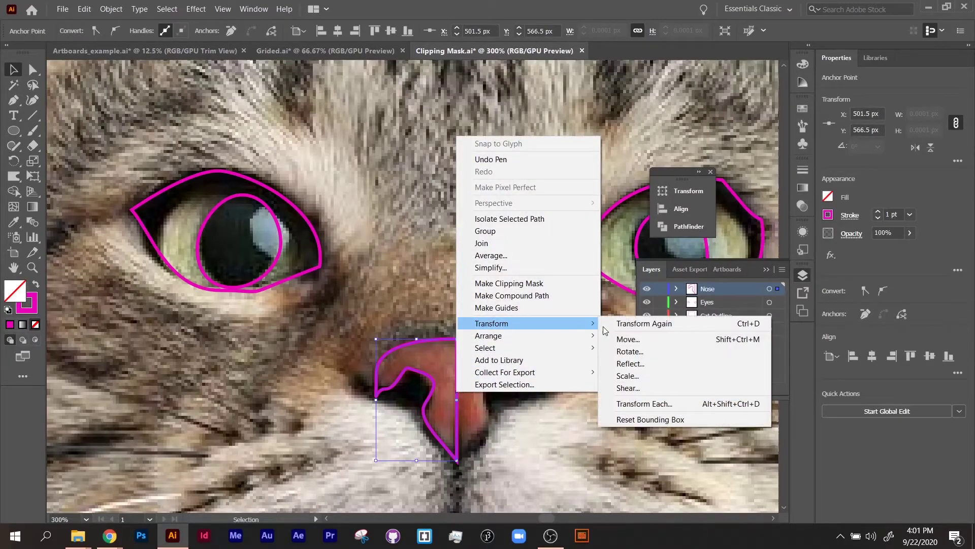
pyautogui.click(653, 364)
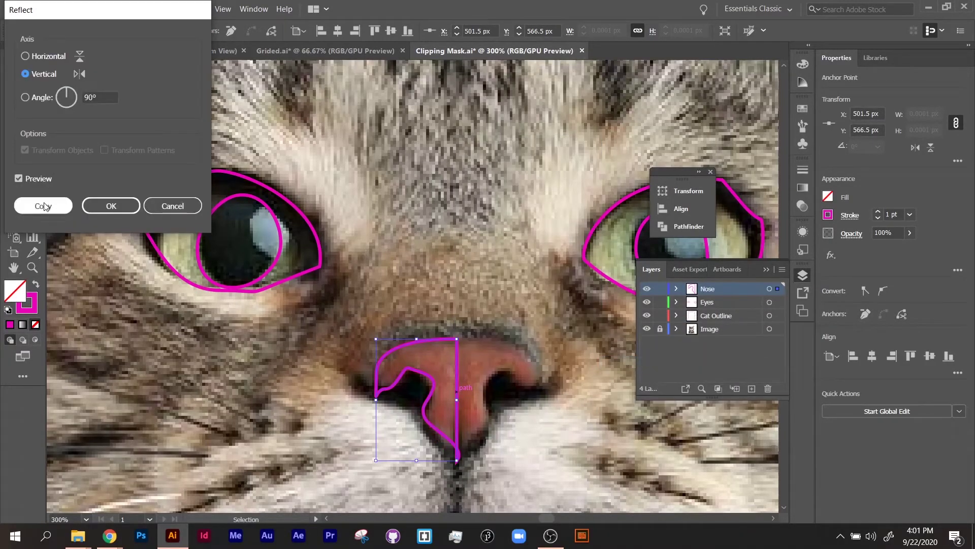
pyautogui.click(44, 206)
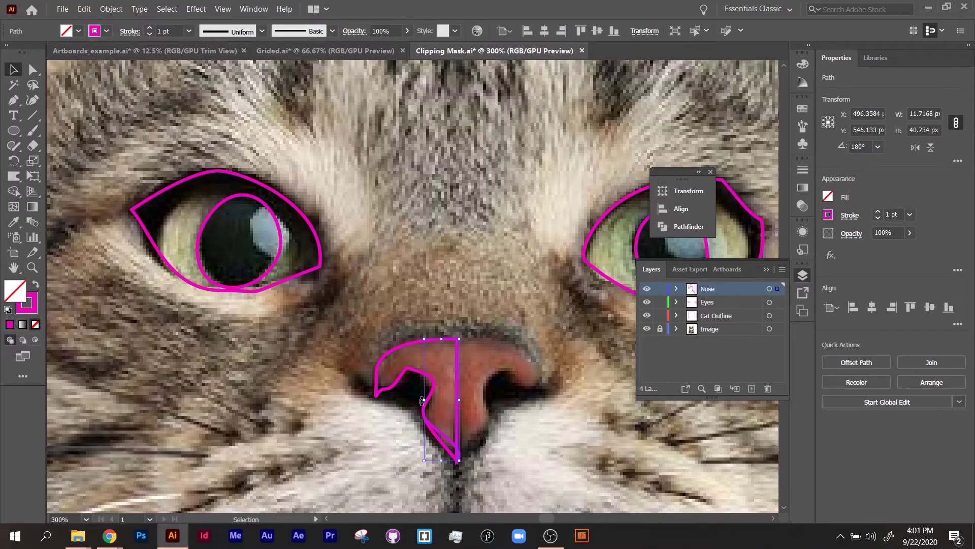
pyautogui.hotkey('ctrl', 'z')
# - Reflect a copy of the whole half-nose path across the vertical axis and move it against the centre line as the nose's right half
pyautogui.rightClick(456, 419)
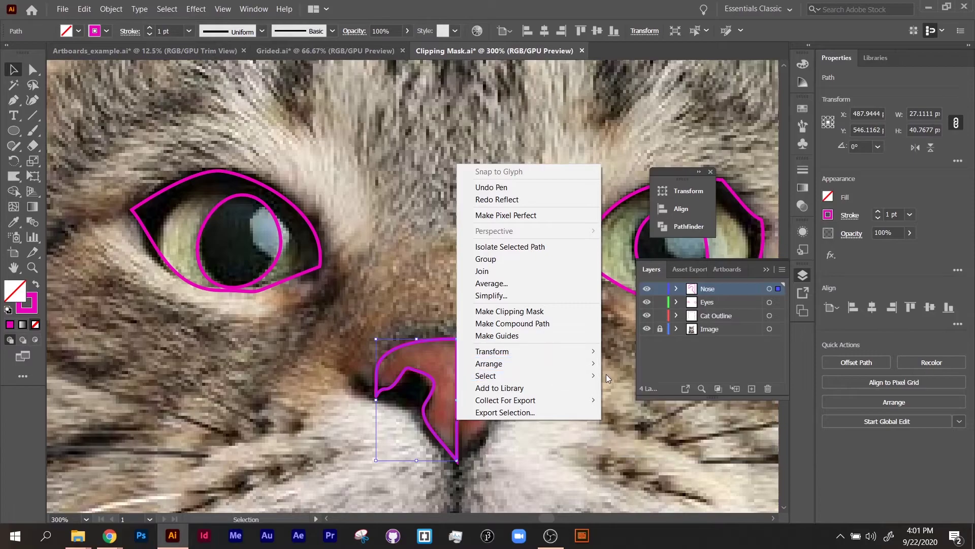
pyautogui.moveTo(572, 356)
pyautogui.click(655, 392)
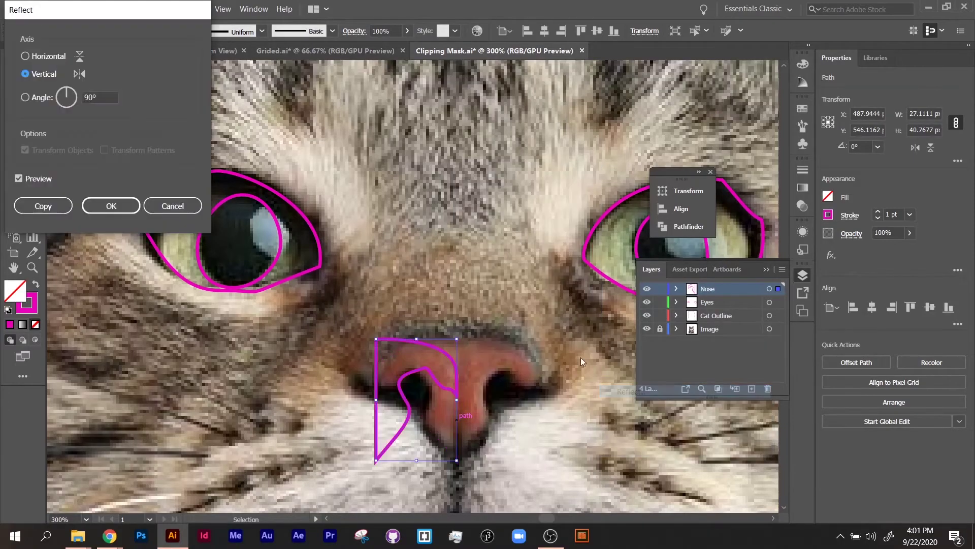
pyautogui.click(49, 207)
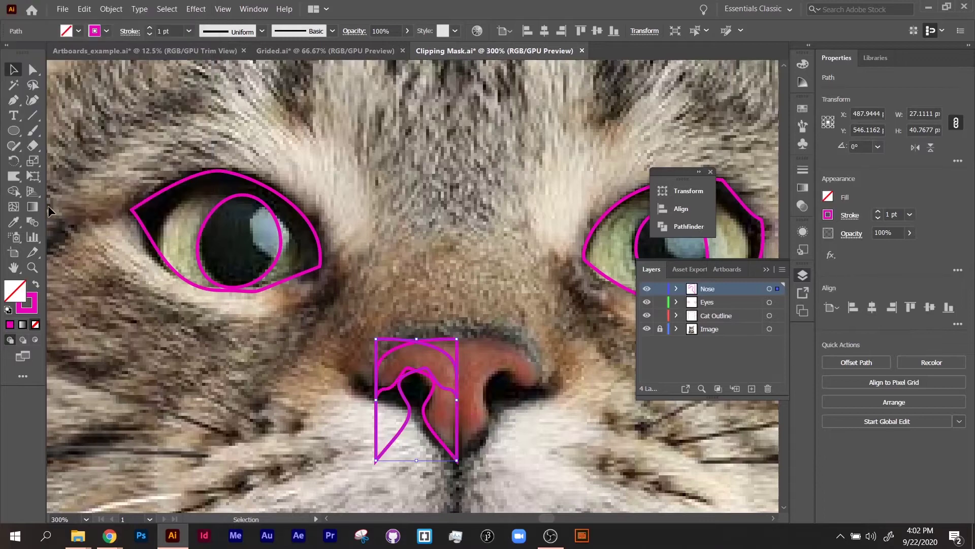
pyautogui.moveTo(375, 446); pyautogui.dragTo(457, 442)
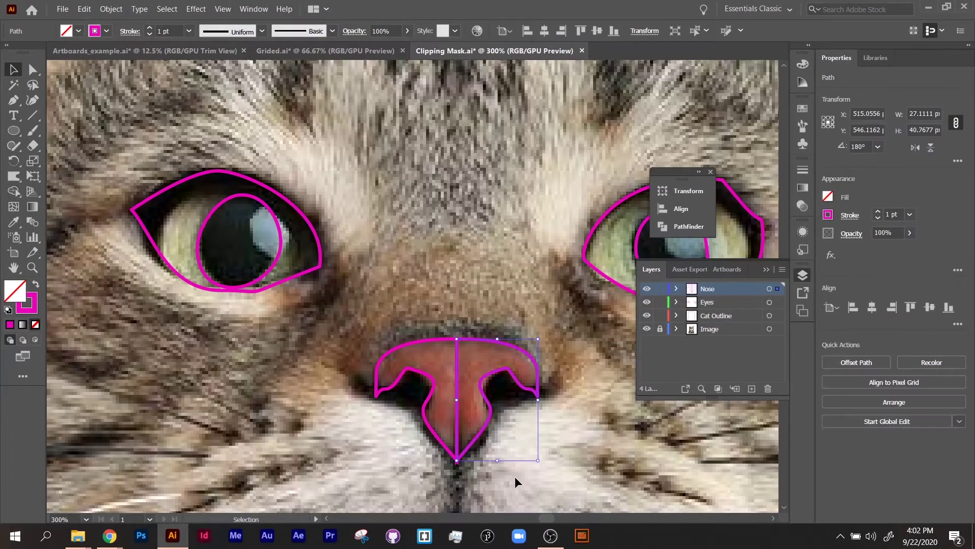
# - Select both nose halves and merge them into one shape with Shape Builder
pyautogui.click(492, 501)
pyautogui.moveTo(360, 298)
pyautogui.mouseDown()
pyautogui.moveTo(490, 402)
pyautogui.moveTo(483, 414)
pyautogui.mouseUp()
pyautogui.click(13, 191)
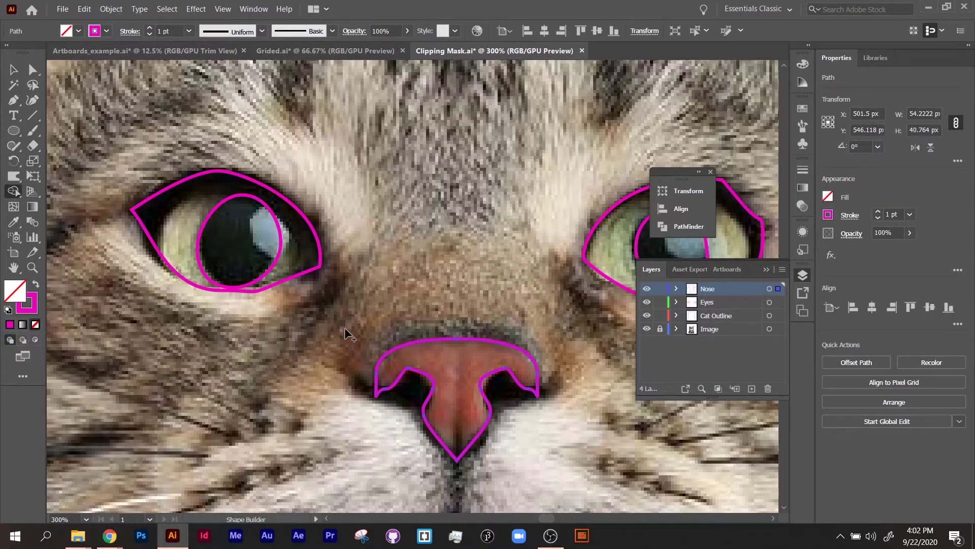
# - Create a new layer above the Nose layer and name it Mouth
pyautogui.hotkey('ctrl', '-')
pyautogui.hotkey('ctrl', '-')
pyautogui.hotkey('ctrl', '+')
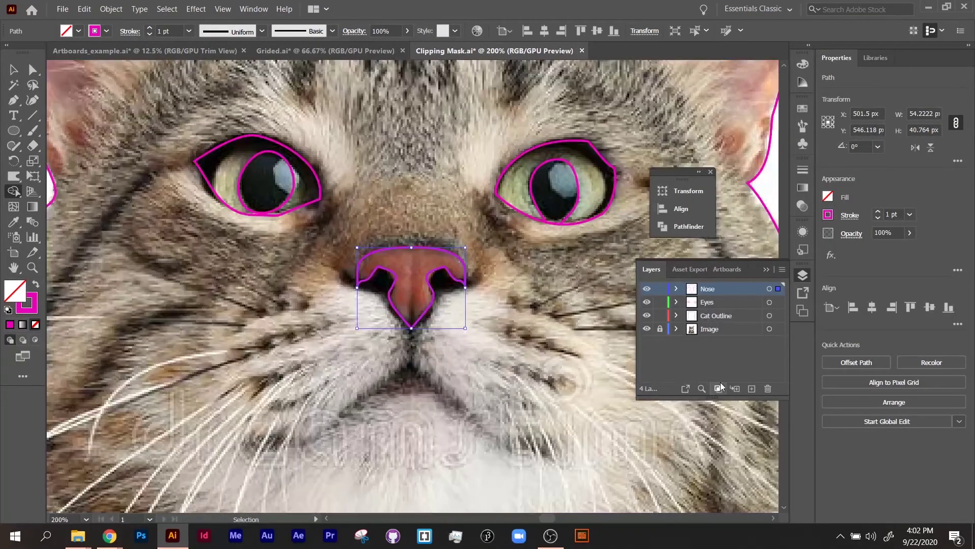
pyautogui.click(752, 389)
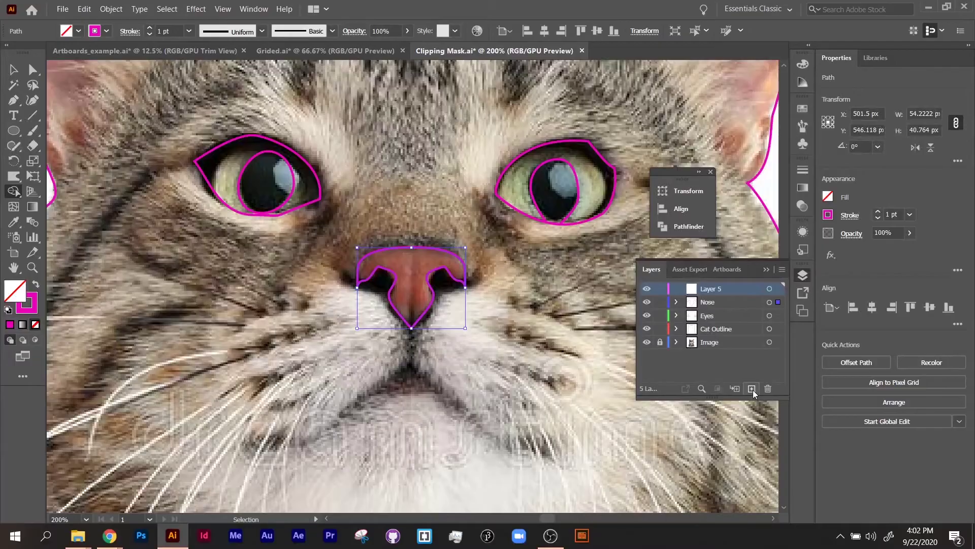
pyautogui.doubleClick(720, 294)
pyautogui.write('M')
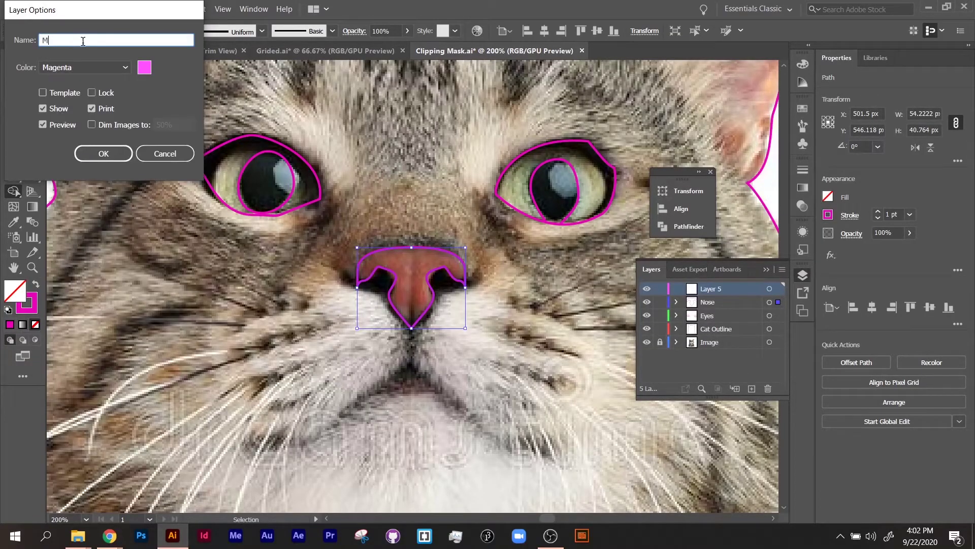
pyautogui.write('outh')
pyautogui.press('Return')
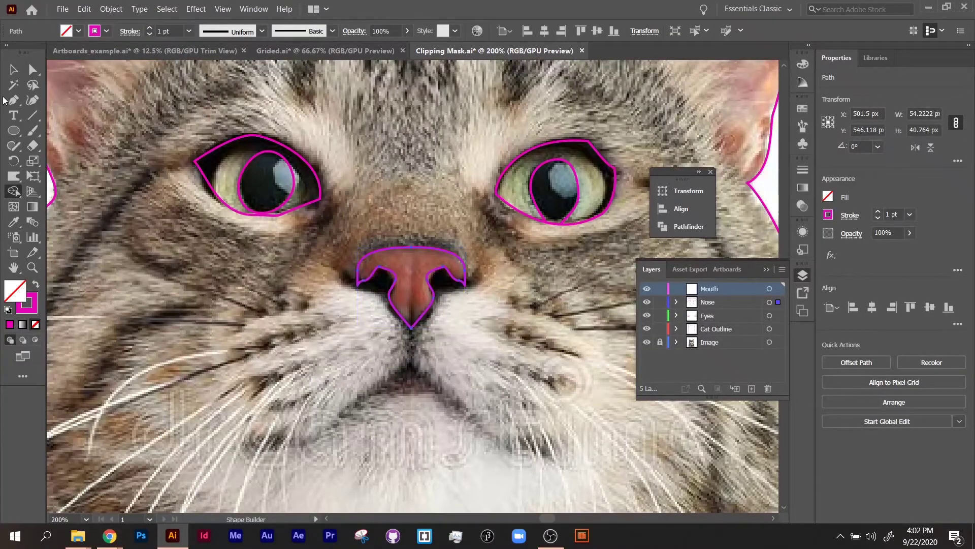
# - Trace the mouth line as an open Pen path from the left corner over the central peak to the right corner, and deselect it
pyautogui.click(14, 100)
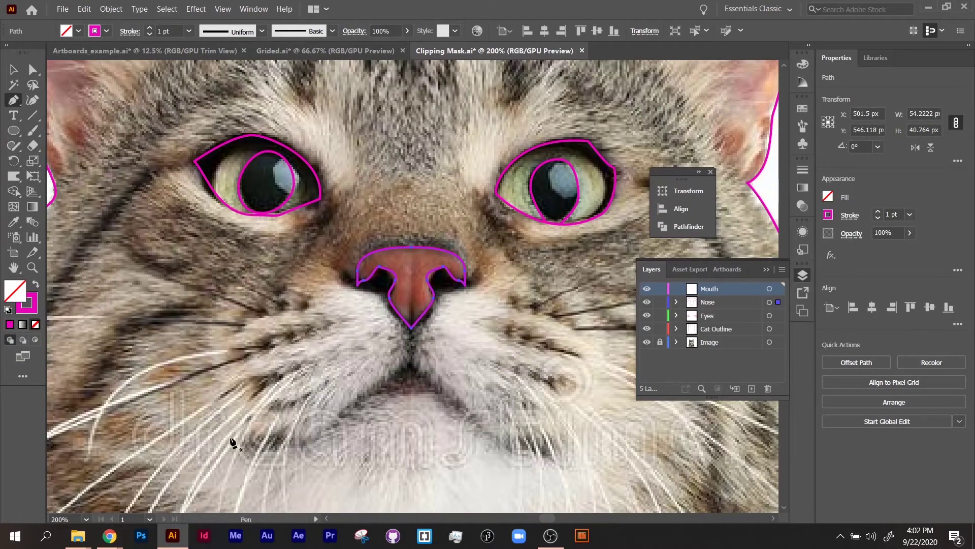
pyautogui.moveTo(252, 444); pyautogui.dragTo(320, 444)
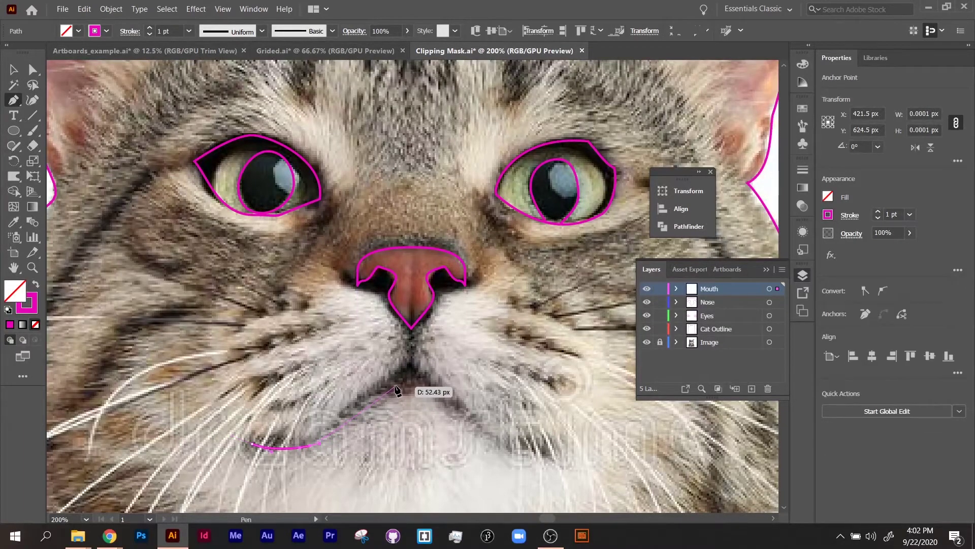
pyautogui.click(411, 367)
pyautogui.moveTo(500, 448); pyautogui.dragTo(554, 458)
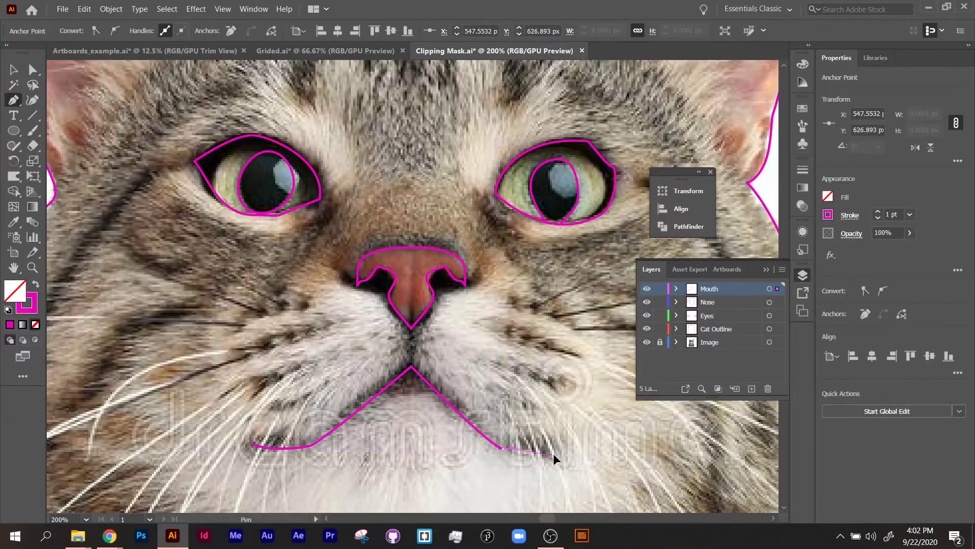
pyautogui.click(564, 452)
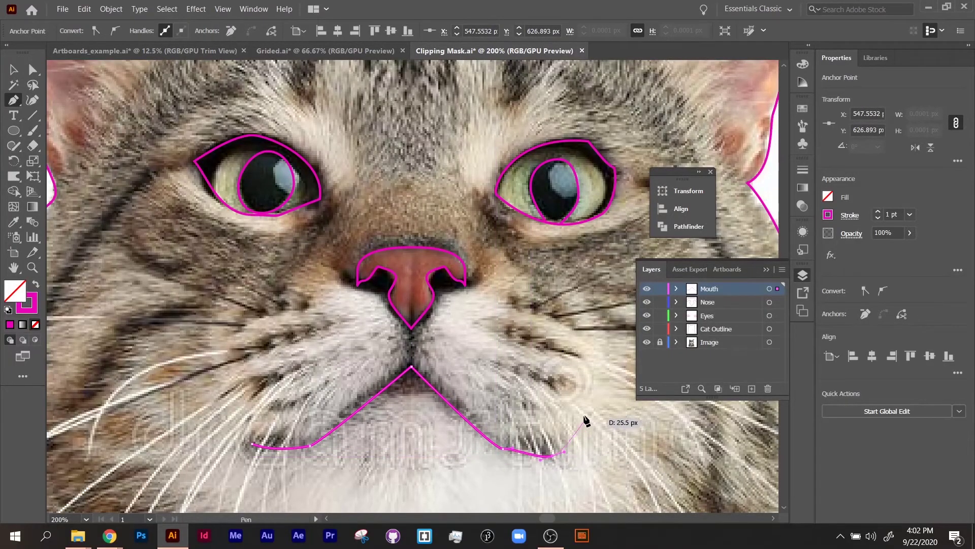
pyautogui.keyDown('ctrl'); pyautogui.click(568, 396); pyautogui.keyUp('ctrl')
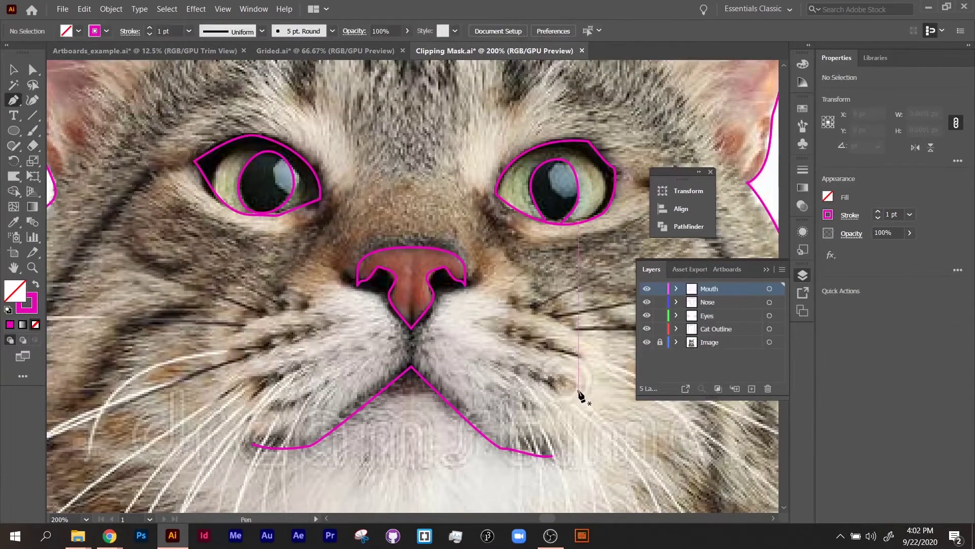
# - Draw a vertical line segment about 15 px long between nose and mouth, and move its lower end onto the mouth's peak
pyautogui.click(32, 116)
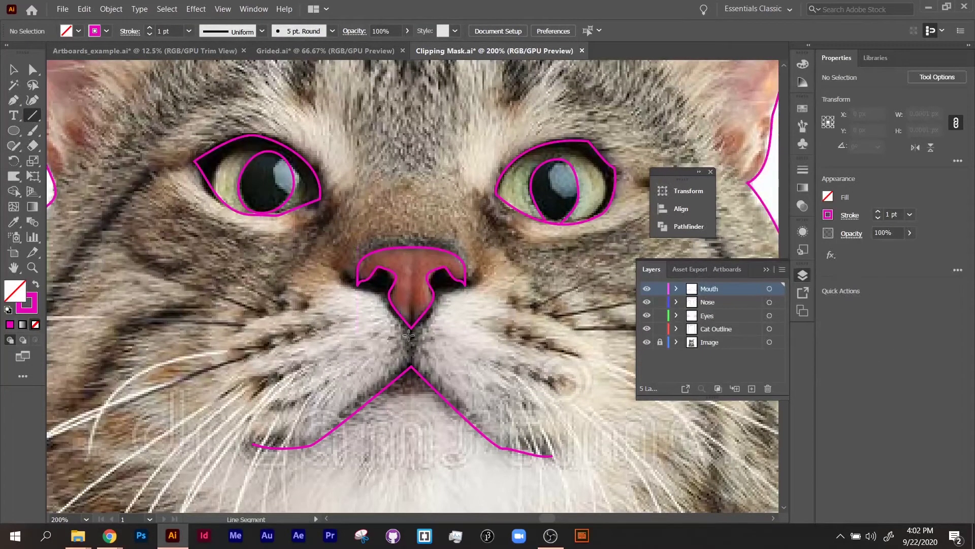
pyautogui.moveTo(409, 335); pyautogui.dragTo(410, 366)
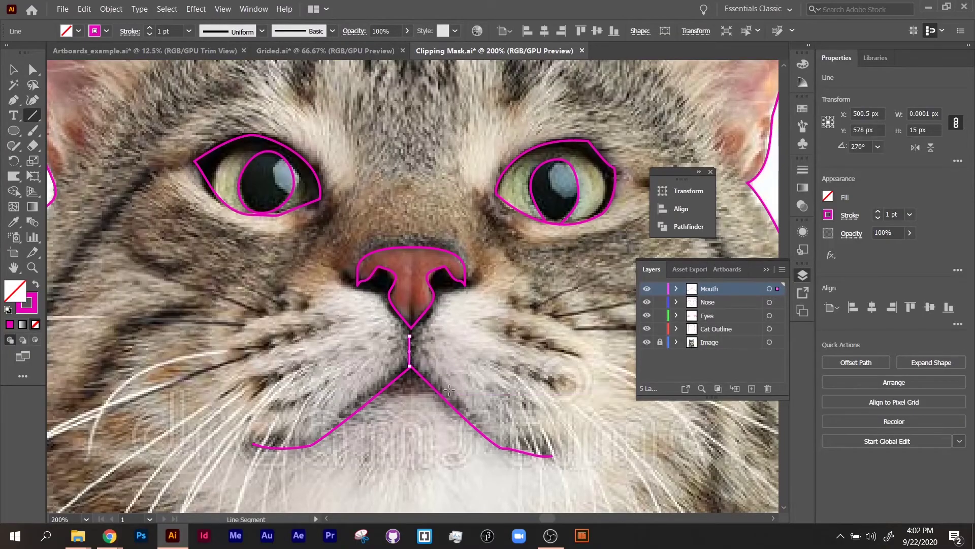
pyautogui.hotkey('ctrl', '+')
pyautogui.hotkey('ctrl', '+')
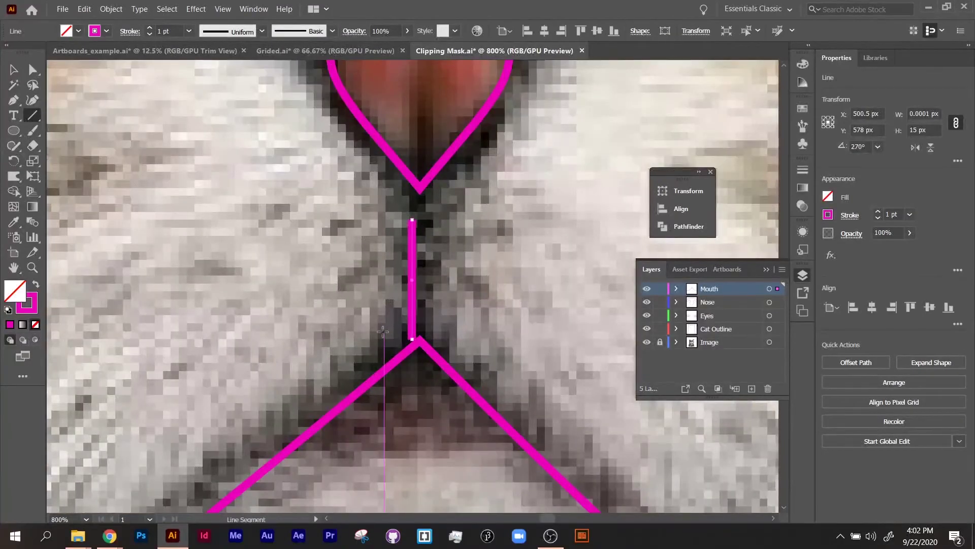
pyautogui.press('v')
pyautogui.moveTo(414, 302); pyautogui.dragTo(422, 307)
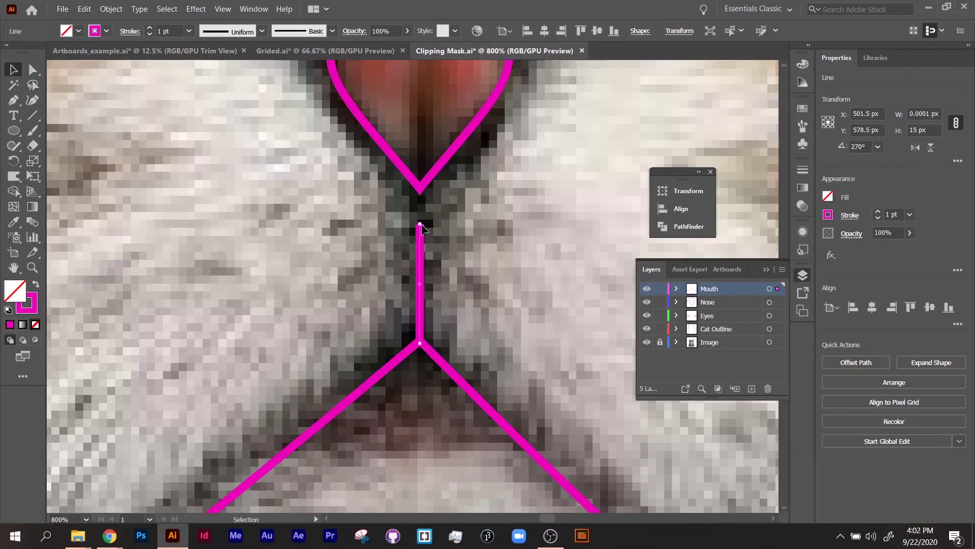
# - Extend the vertical line's upper anchor to the nose's lower tip and deselect it
pyautogui.press('a')
pyautogui.moveTo(420, 224); pyautogui.dragTo(420, 187)
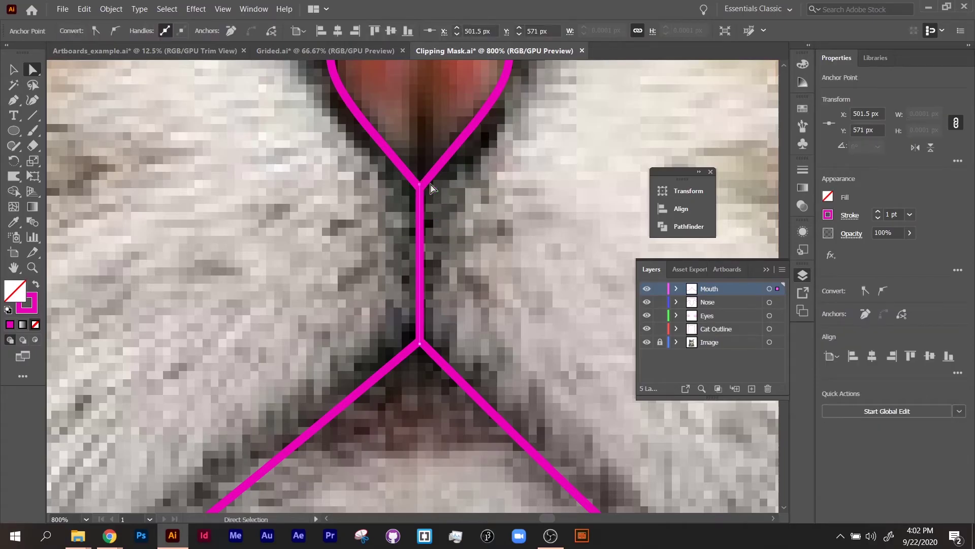
pyautogui.click(535, 268)
# - Hide the Image layer so that only the traced outlines of the cat are displayed
pyautogui.hotkey('ctrl', '-')
pyautogui.hotkey('ctrl', '-')
pyautogui.hotkey('ctrl', '-')
pyautogui.hotkey('ctrl', '-')
pyautogui.hotkey('ctrl', '-')
pyautogui.hotkey('ctrl', '-')
pyautogui.hotkey('ctrl', '-')
pyautogui.hotkey('ctrl', '-')
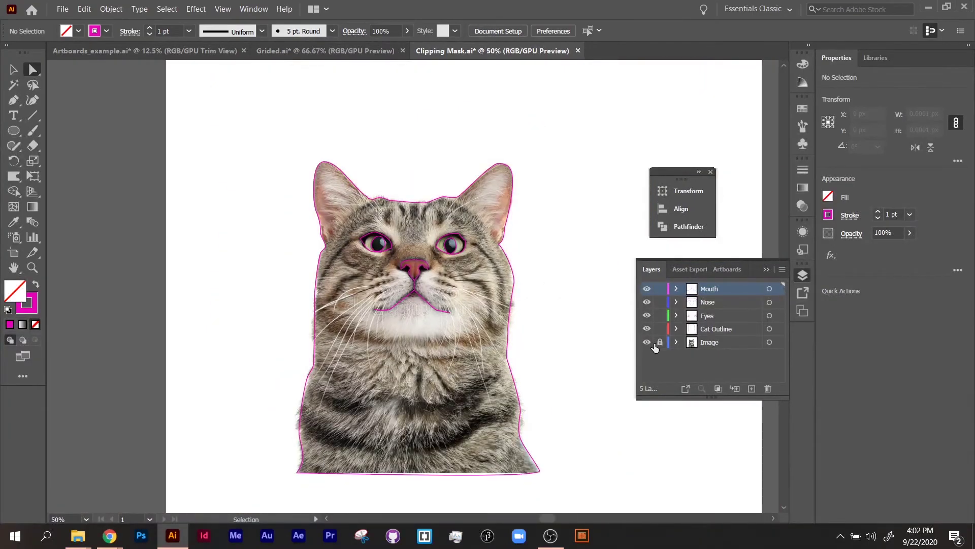
pyautogui.click(647, 342)
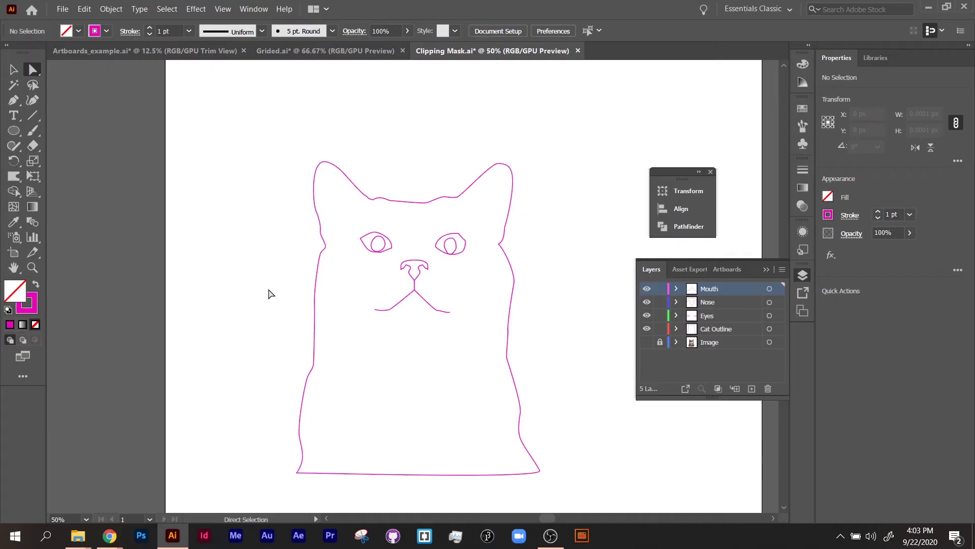
# - Select the cat's body outline and swap its fill and stroke, giving it a magenta fill and no stroke
pyautogui.click(315, 312)
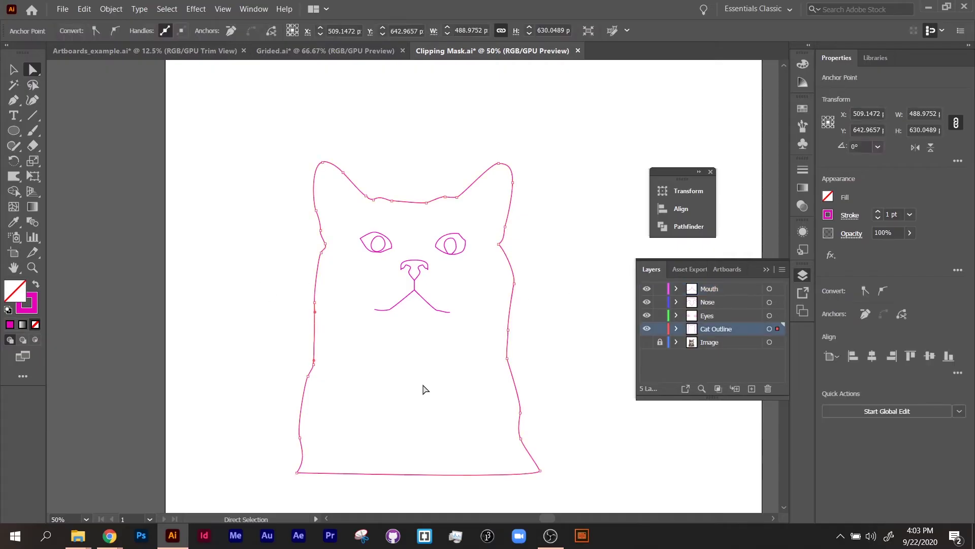
pyautogui.click(37, 285)
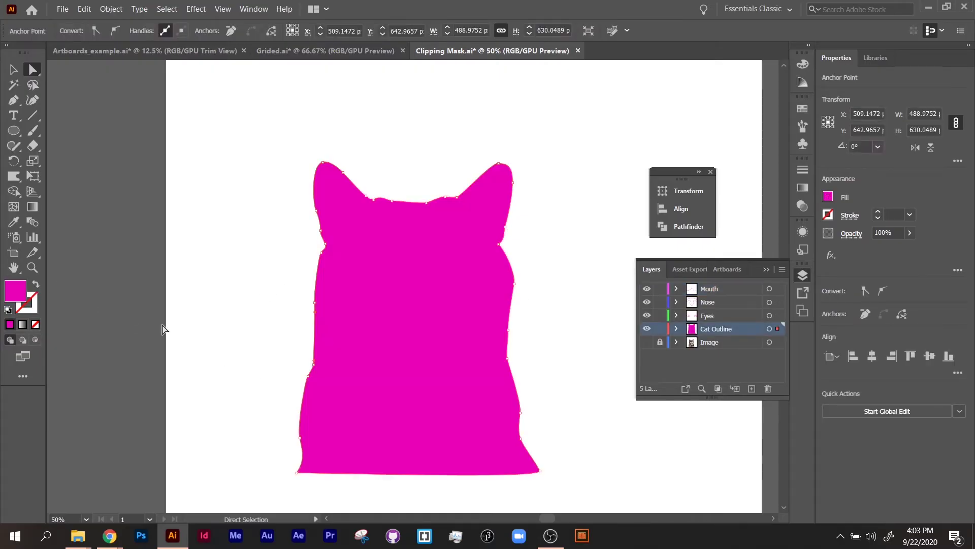
pyautogui.doubleClick(19, 292)
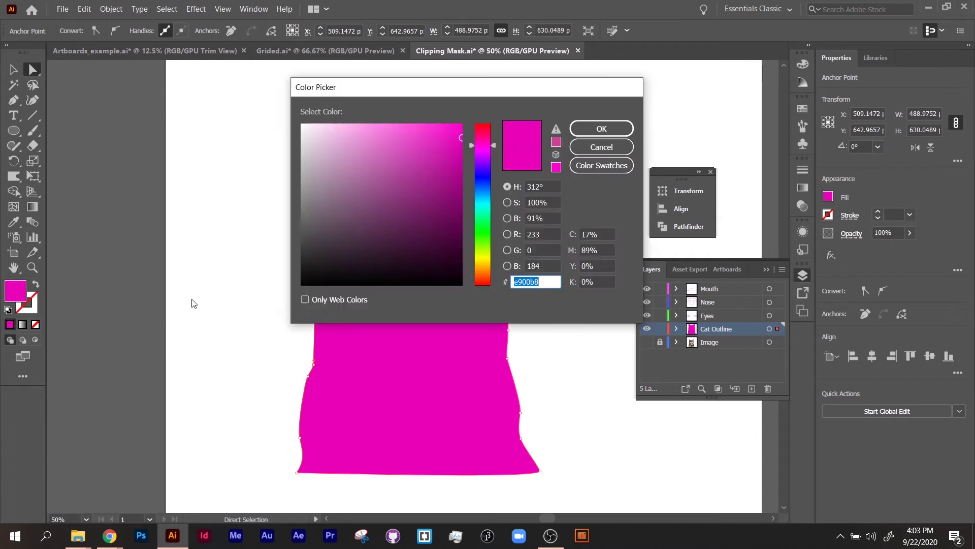
pyautogui.write('`')
pyautogui.click(631, 147)
# - Change the cat body's fill to a light pink tint of the magenta from the colour guide
pyautogui.click(802, 109)
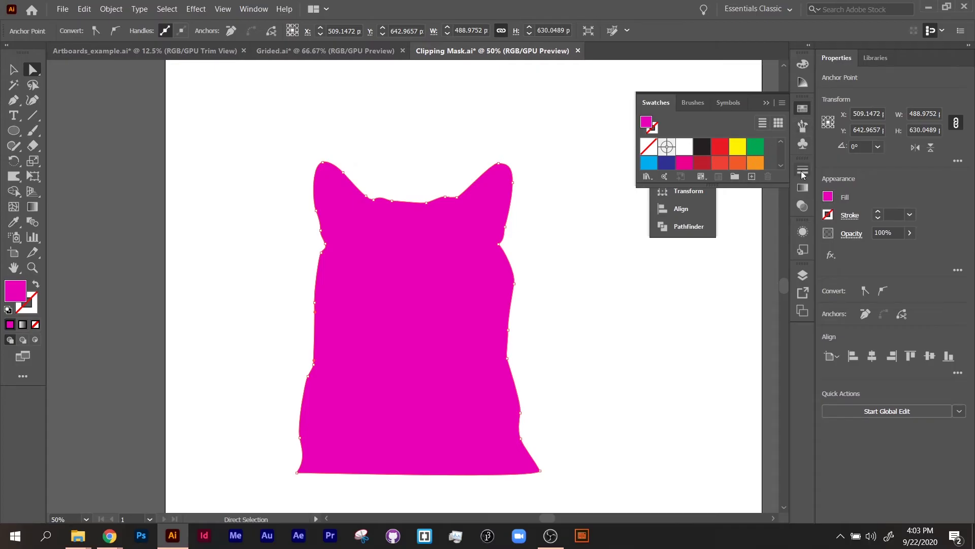
pyautogui.click(803, 83)
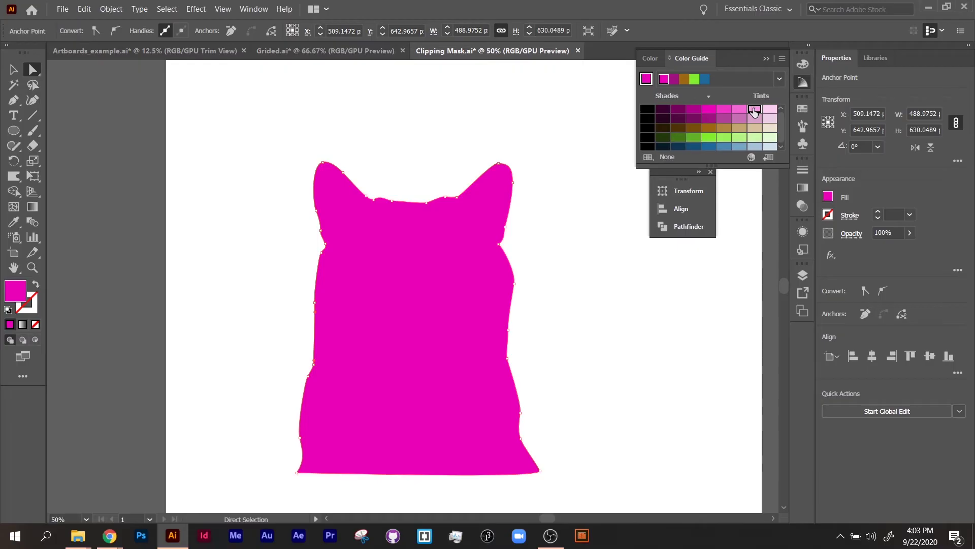
pyautogui.moveTo(497, 290); pyautogui.dragTo(479, 304)
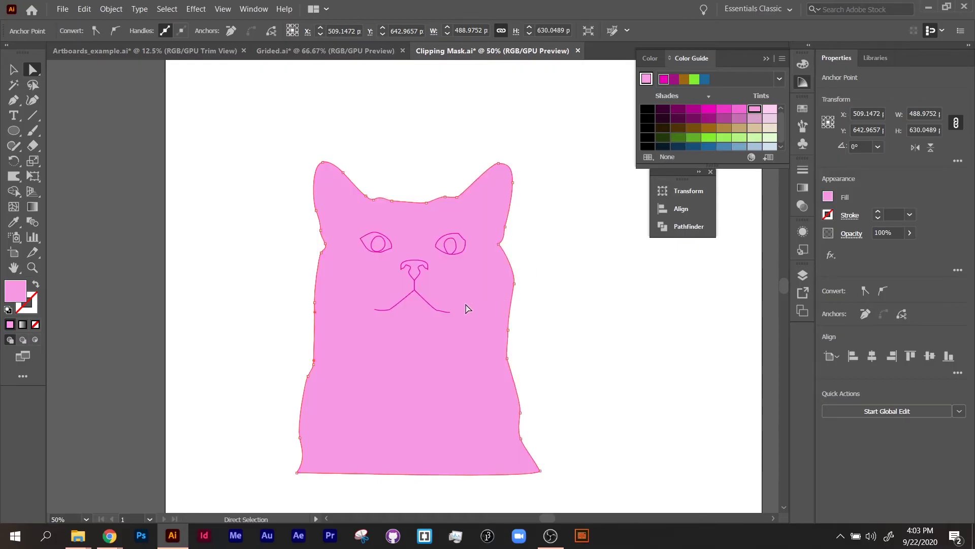
# - Fill the pupils of both eyes with a dark purple shade of the magenta from the colour guide
pyautogui.hotkey('ctrl', '+')
pyautogui.hotkey('ctrl', '+')
pyautogui.hotkey('ctrl', '+')
pyautogui.hotkey('ctrl', '+')
pyautogui.moveTo(547, 247); pyautogui.dragTo(205, 439)
pyautogui.click(339, 146)
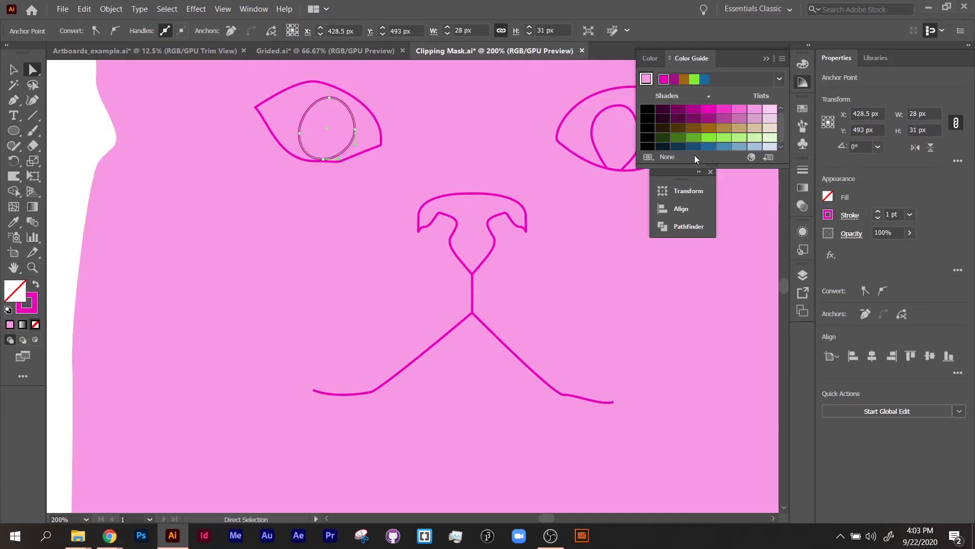
pyautogui.click(694, 116)
pyautogui.scroll(2, 535, 333)
pyautogui.hscroll(3, 535, 333)
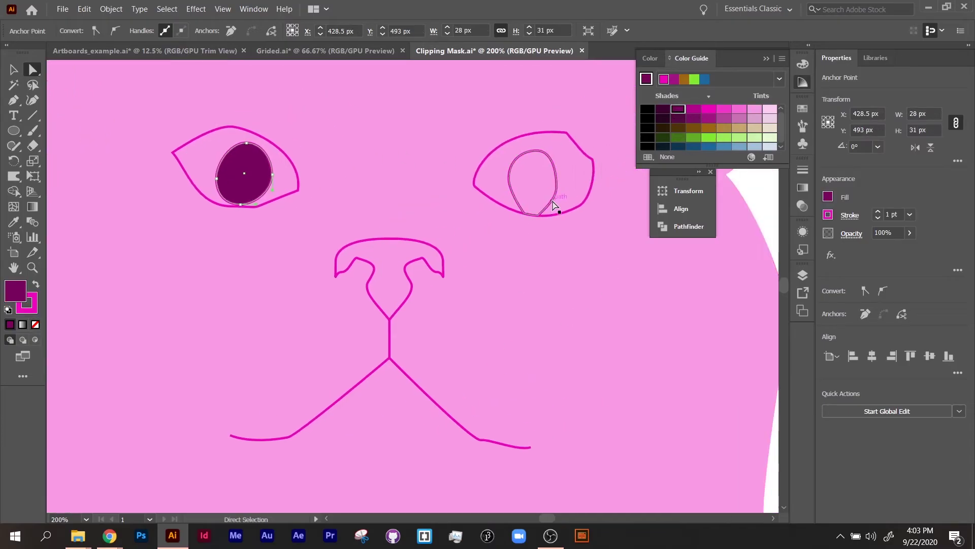
pyautogui.click(553, 192)
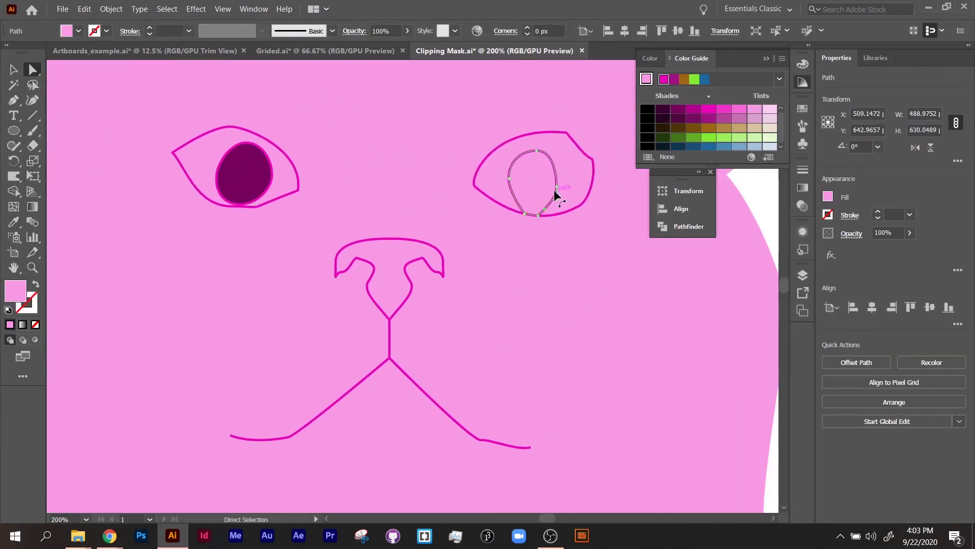
pyautogui.click(681, 112)
# - Fill the outer shapes of both eyes with a slightly darker magenta shade from the colour guide
pyautogui.click(502, 206)
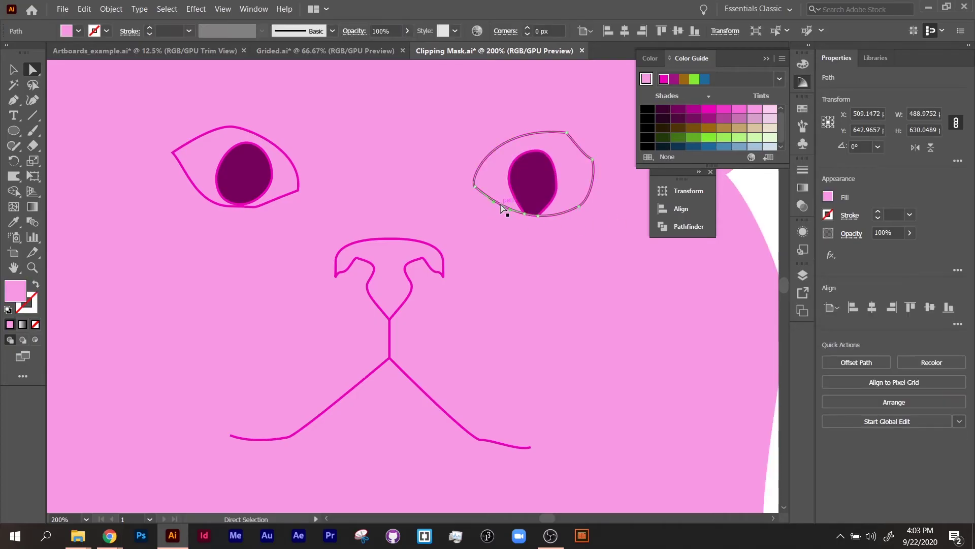
pyautogui.click(695, 112)
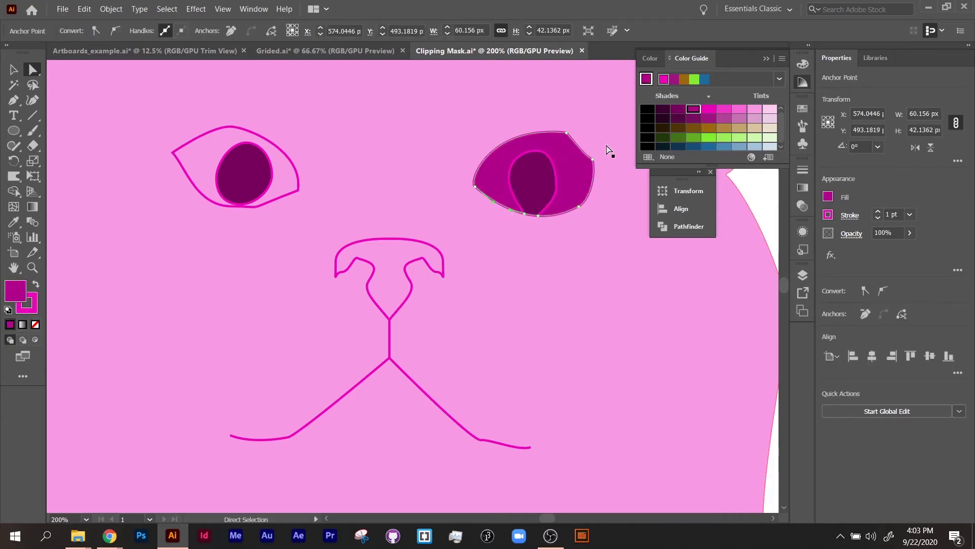
pyautogui.click(297, 181)
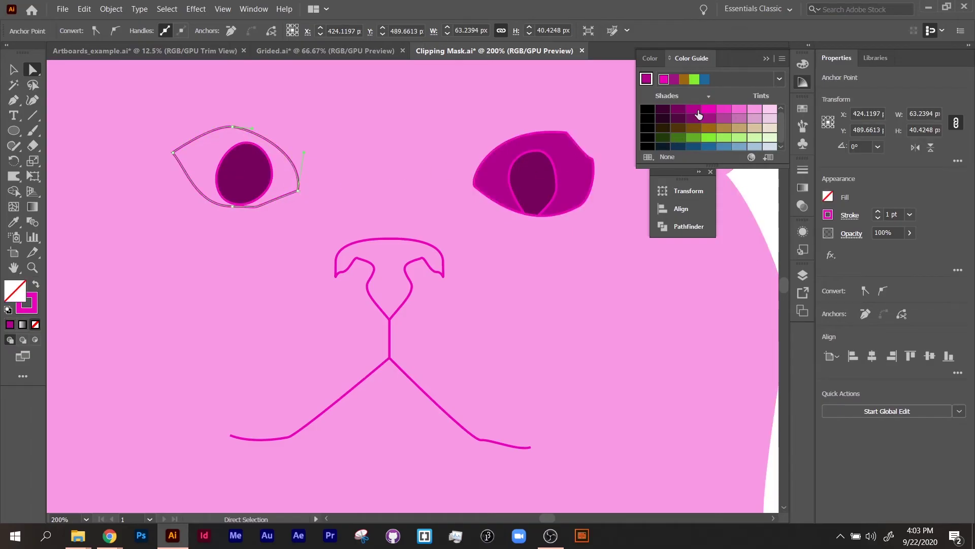
pyautogui.click(694, 110)
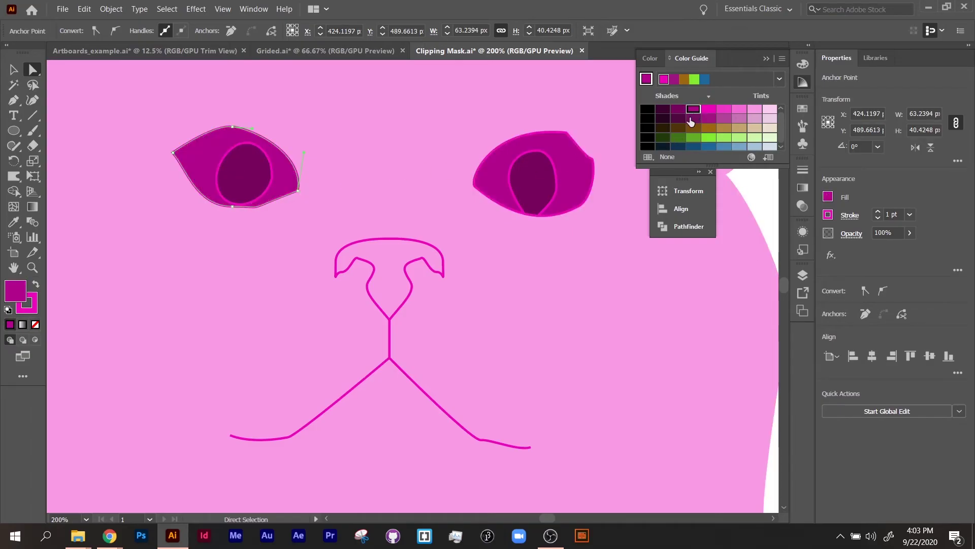
# - Try to carry the pupil's dark purple fill over to the nose, and undo the fill change
pyautogui.click(409, 282)
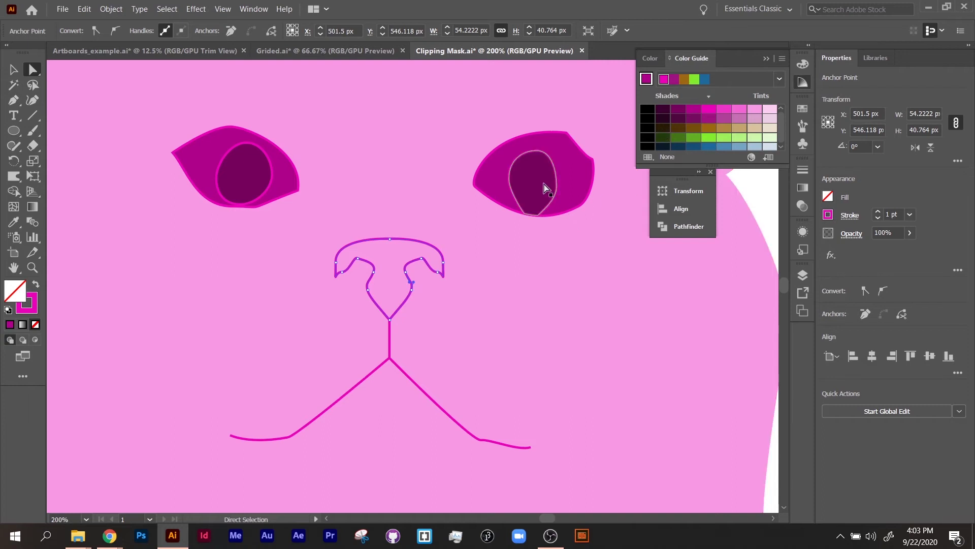
pyautogui.click(533, 199)
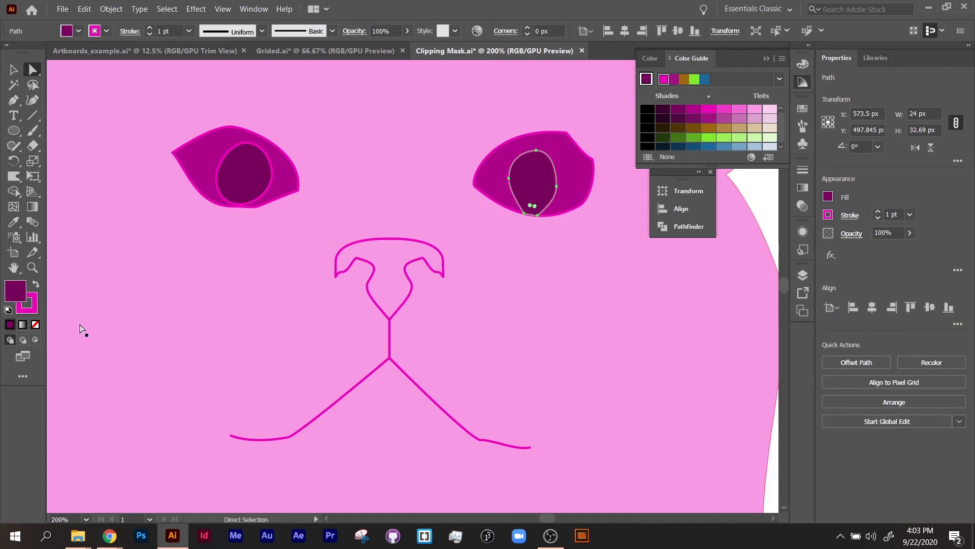
pyautogui.moveTo(21, 293); pyautogui.dragTo(236, 290)
pyautogui.moveTo(394, 276); pyautogui.dragTo(405, 298)
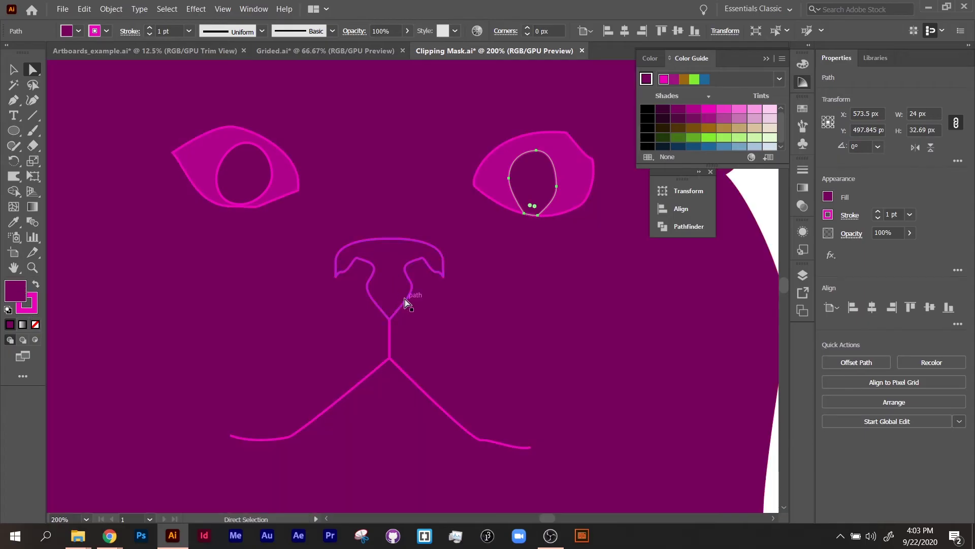
pyautogui.hotkey('ctrl', 'z')
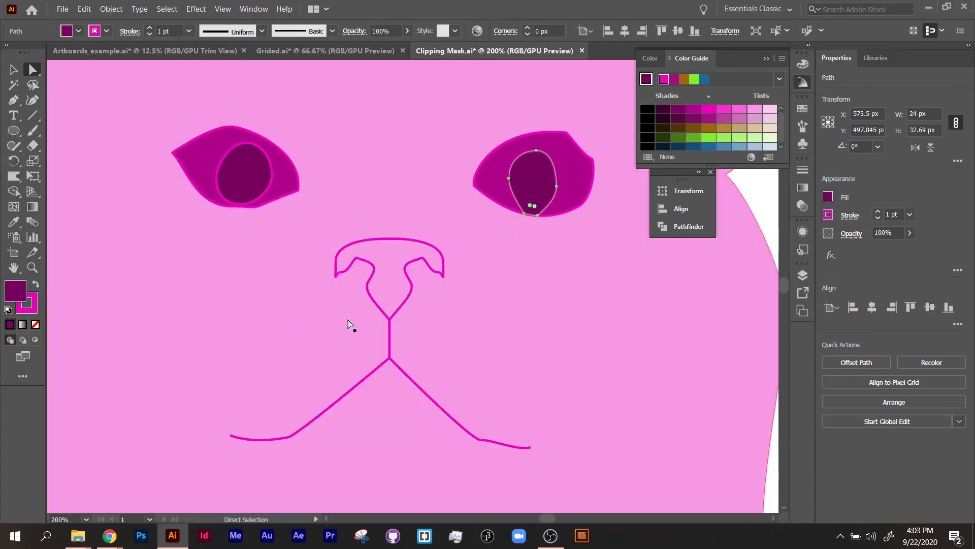
# - Fill the nose with the pupil's dark purple by sampling it with the Eyedropper, and deselect the nose
pyautogui.click(395, 311)
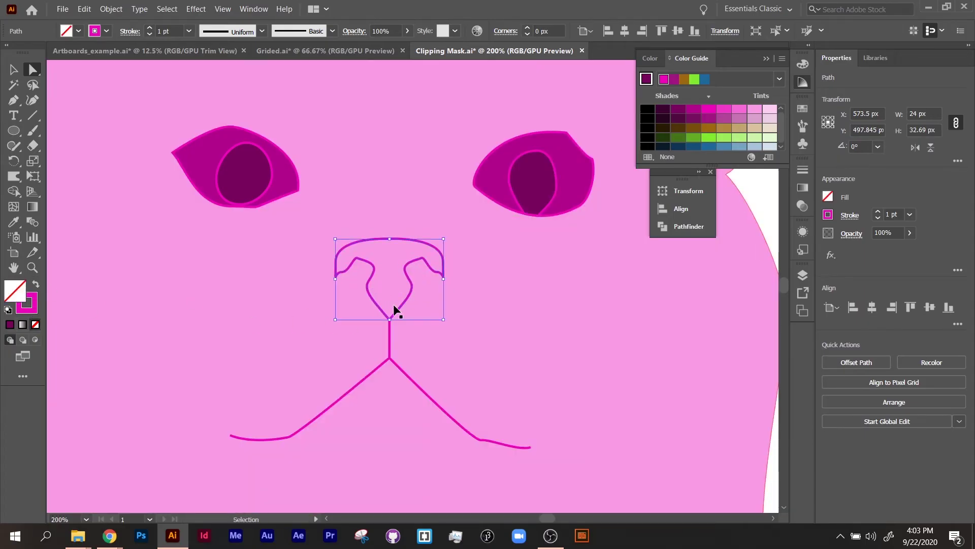
pyautogui.click(19, 226)
pyautogui.click(542, 199)
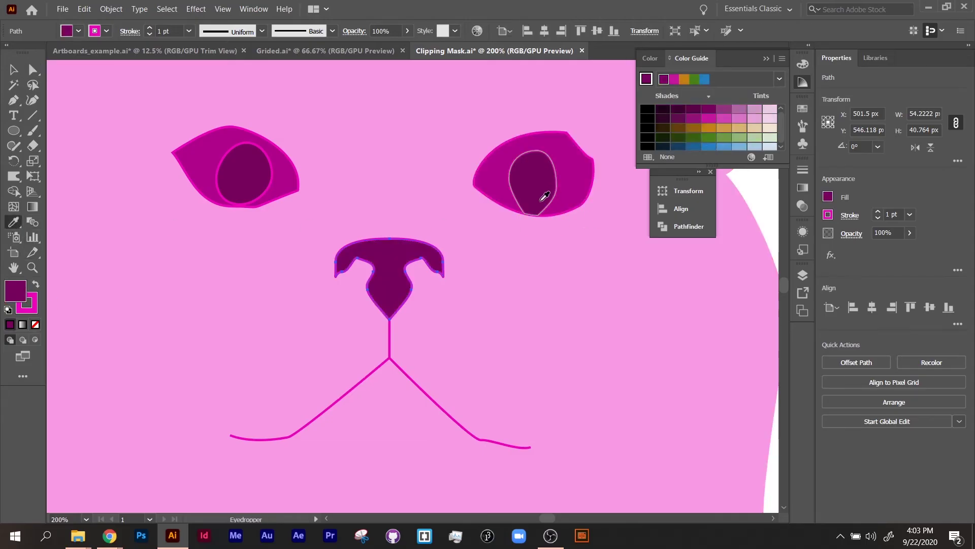
pyautogui.click(13, 69)
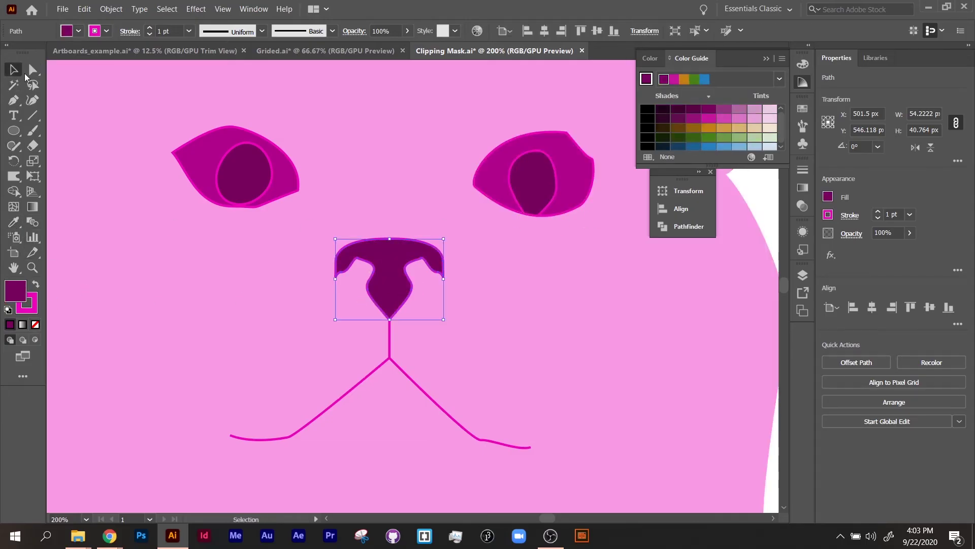
pyautogui.hotkey('ctrl', '-')
pyautogui.hotkey('ctrl', '-')
pyautogui.hotkey('ctrl', '-')
pyautogui.hotkey('ctrl', '-')
pyautogui.hotkey('ctrl', '-')
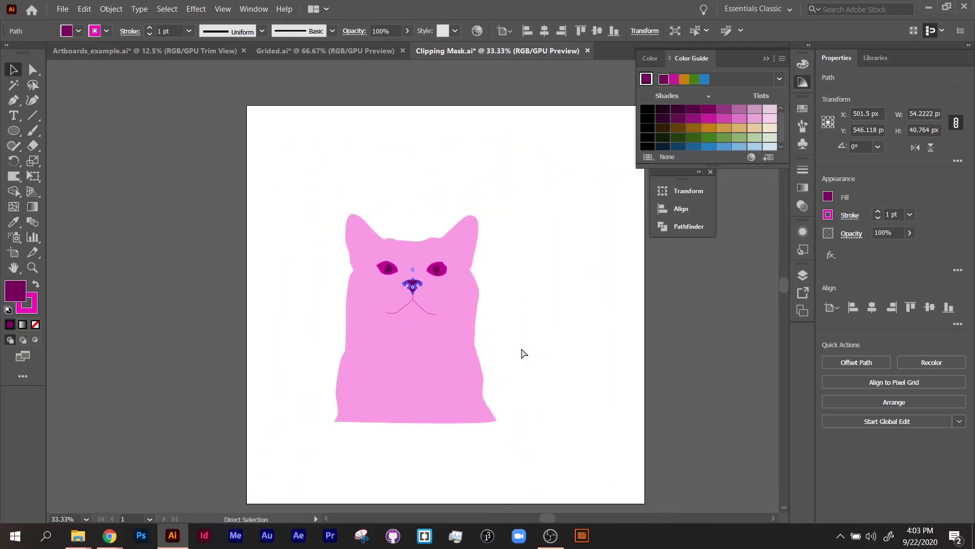
pyautogui.click(513, 289)
# - Select the nose shape and remove its stroke, keeping only the dark purple fill
pyautogui.press('a')
pyautogui.hotkey('ctrl', '+')
pyautogui.hotkey('ctrl', '+')
pyautogui.hotkey('ctrl', '+')
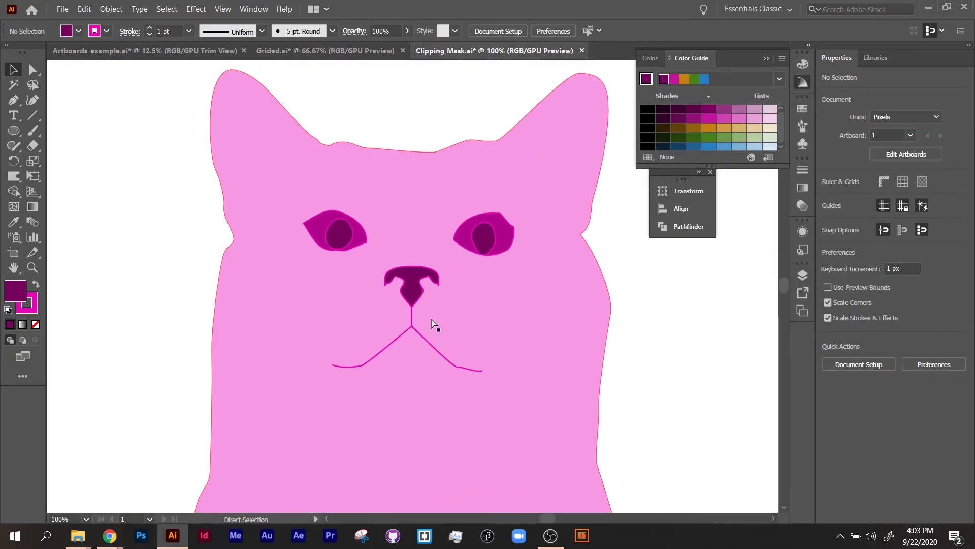
pyautogui.hotkey('ctrl', '+')
pyautogui.hotkey('ctrl', '+')
pyautogui.click(425, 311)
pyautogui.click(423, 311)
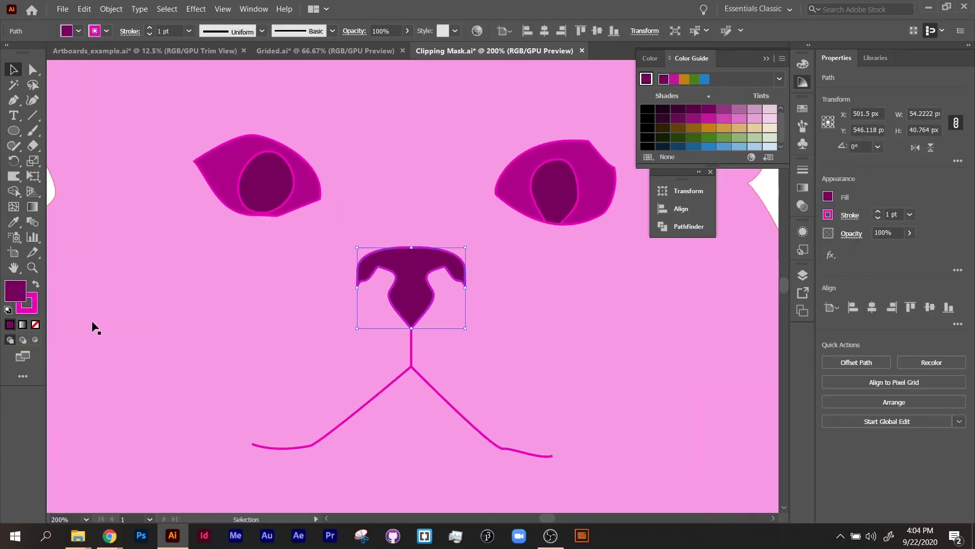
pyautogui.click(35, 324)
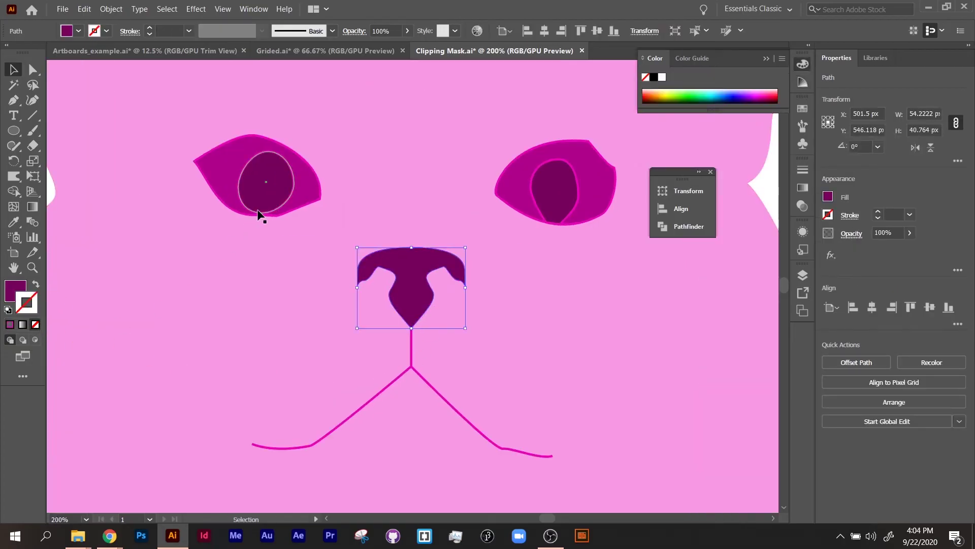
# - Try to select the pupils and outer shapes of both eyes together and remove their strokes at once
pyautogui.moveTo(184, 134); pyautogui.dragTo(294, 219)
pyautogui.hotkey('ctrl', 'z')
pyautogui.click(276, 200)
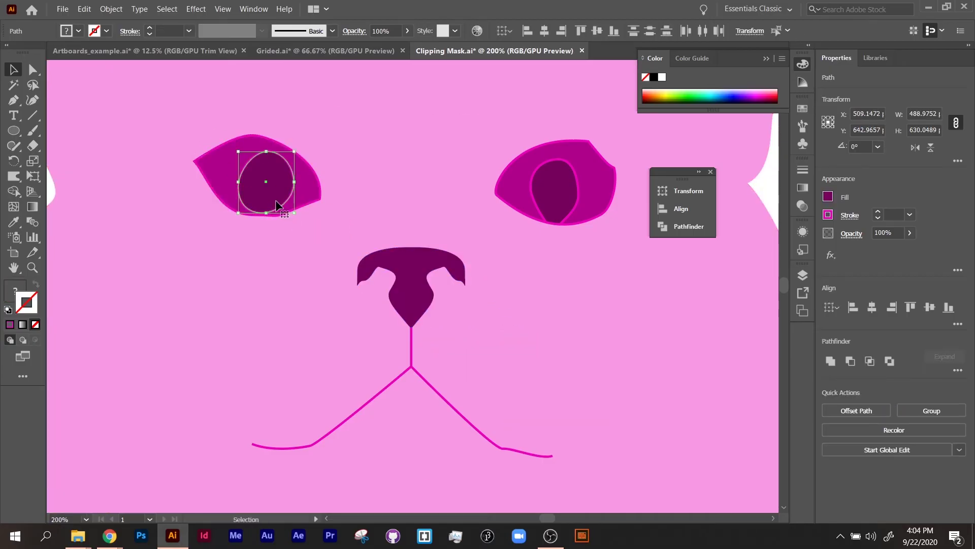
pyautogui.keyDown('shift'); pyautogui.click(305, 198); pyautogui.keyUp('shift')
pyautogui.keyDown('shift'); pyautogui.click(513, 191); pyautogui.keyUp('shift')
pyautogui.keyDown('shift'); pyautogui.click(554, 191); pyautogui.keyUp('shift')
pyautogui.keyDown('shift'); pyautogui.click(630, 253); pyautogui.keyUp('shift')
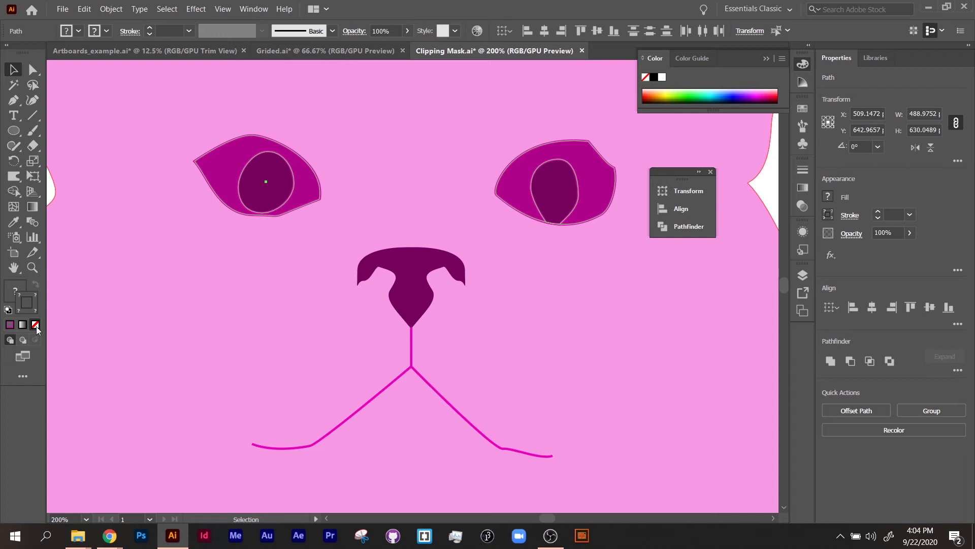
pyautogui.click(103, 306)
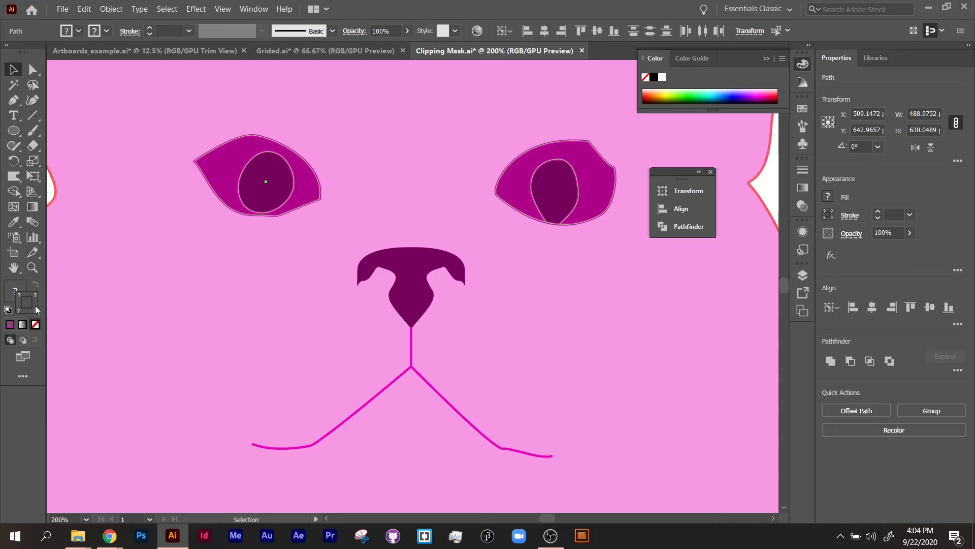
pyautogui.hotkey('ctrl', '0')
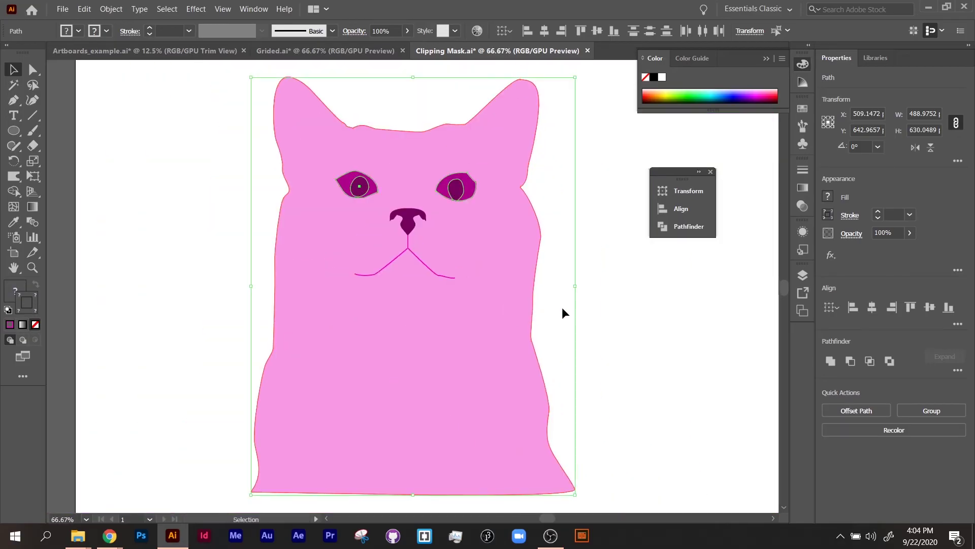
pyautogui.click(617, 340)
# - Remove the stroke from each pupil and each outer eye shape one at a time, and clear the selection
pyautogui.click(468, 254)
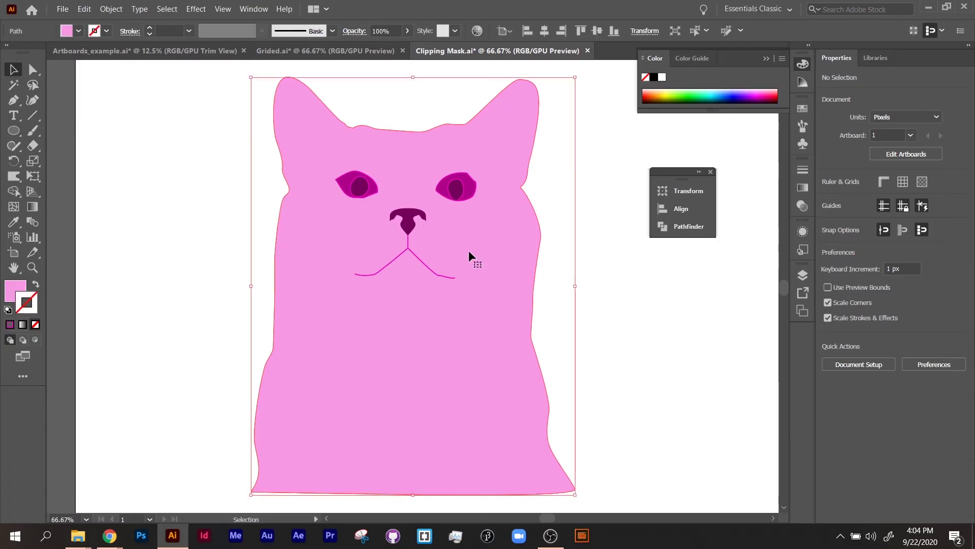
pyautogui.click(359, 189)
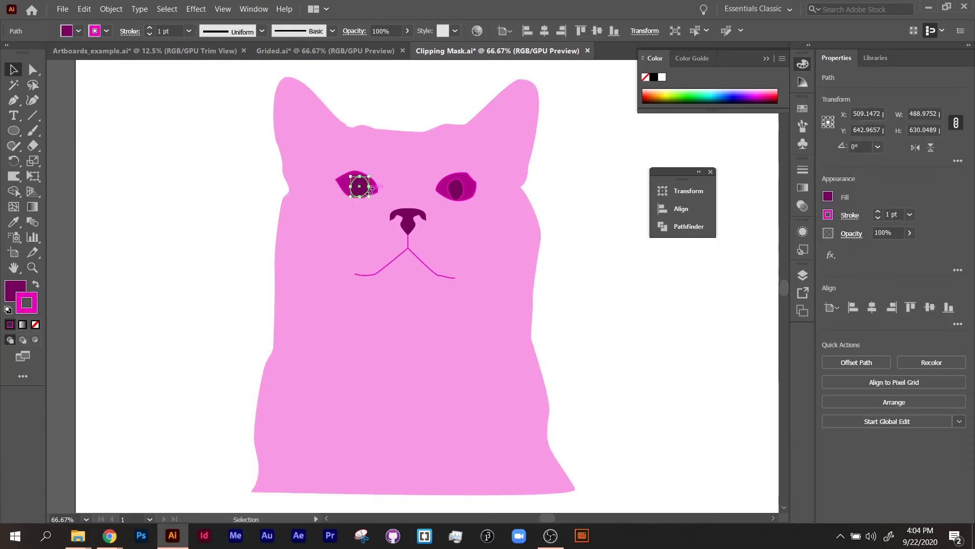
pyautogui.click(35, 325)
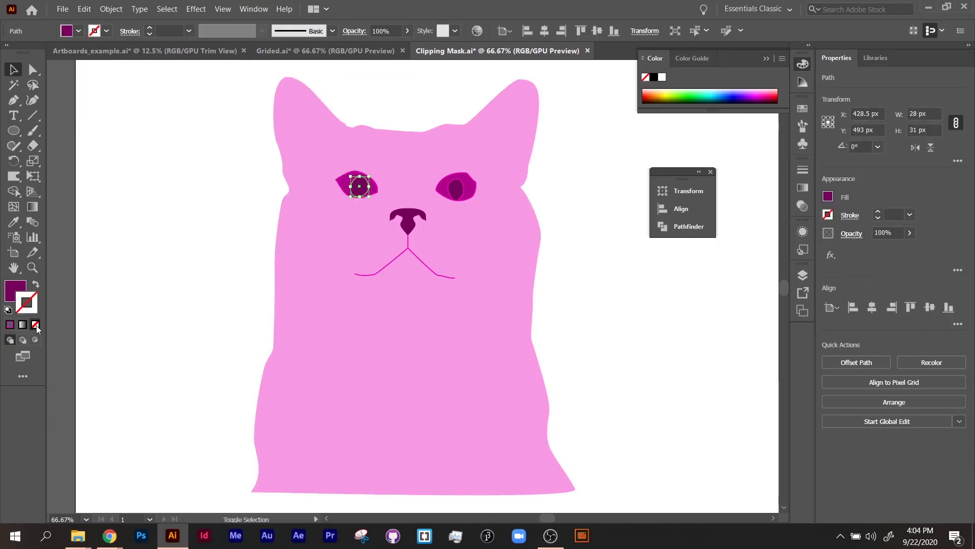
pyautogui.click(348, 191)
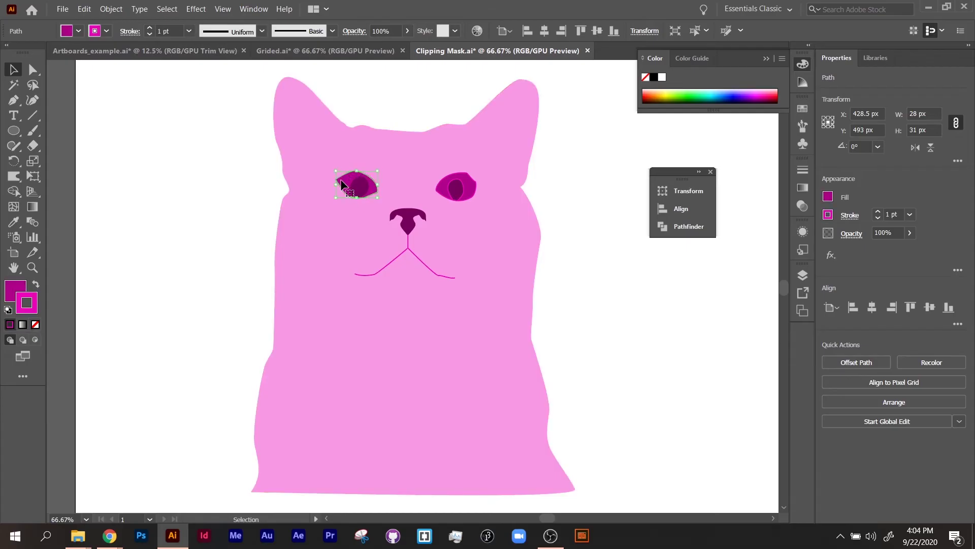
pyautogui.click(454, 187)
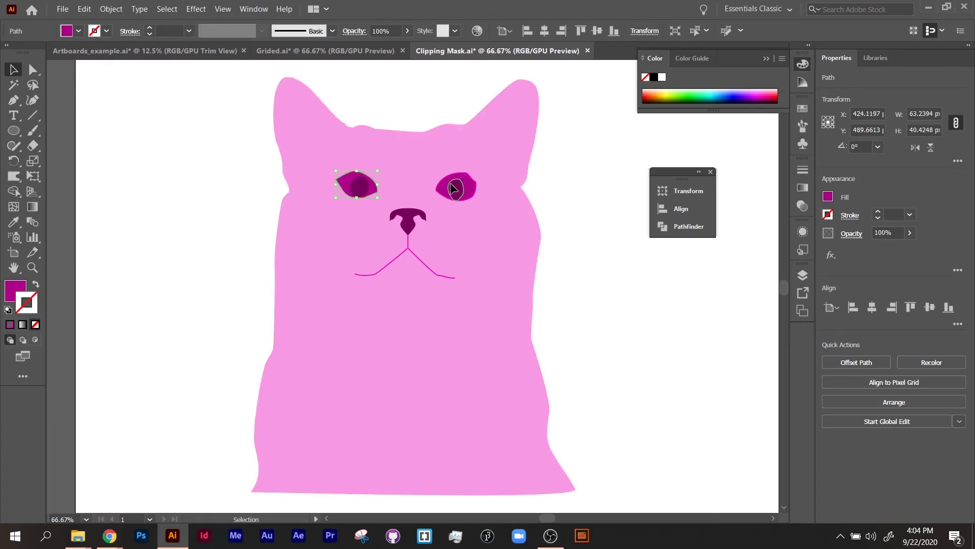
pyautogui.click(35, 325)
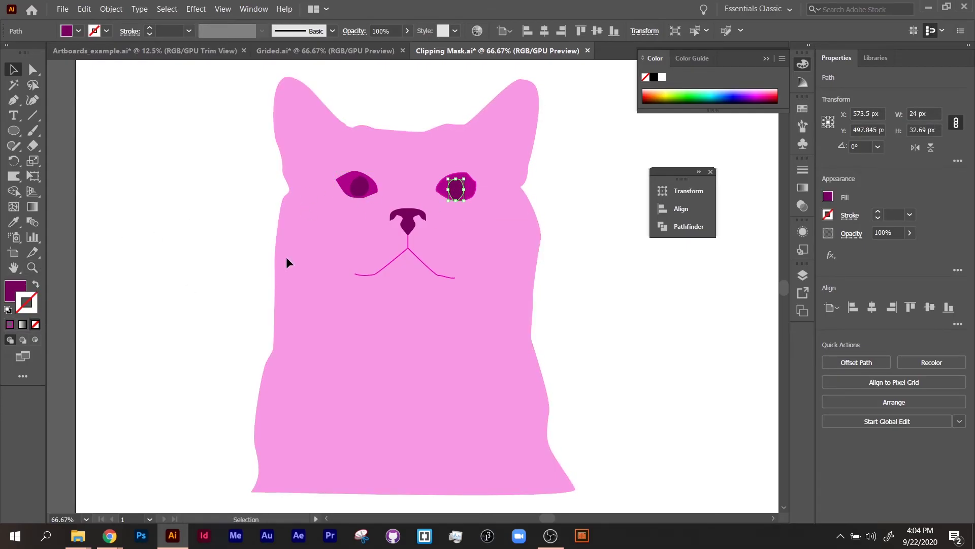
pyautogui.click(445, 187)
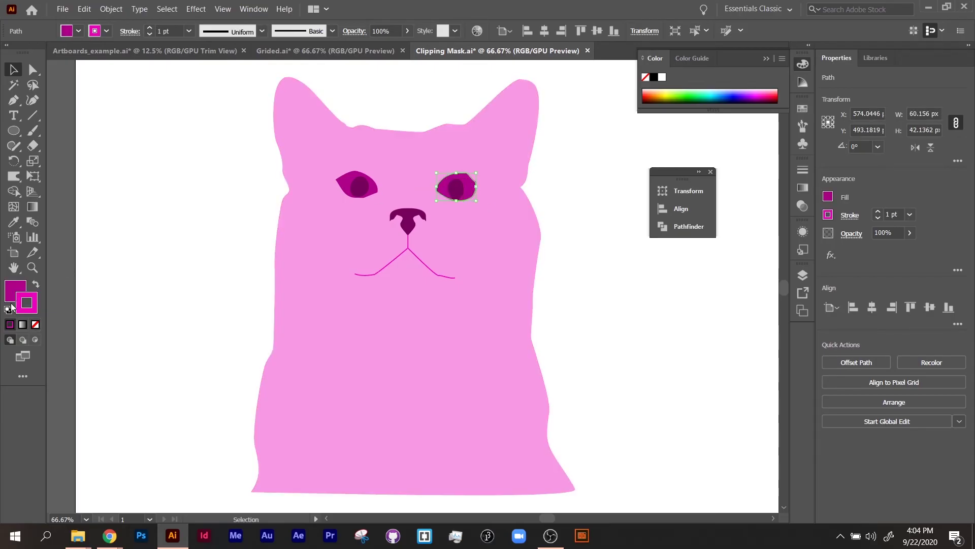
pyautogui.click(35, 324)
pyautogui.click(273, 279)
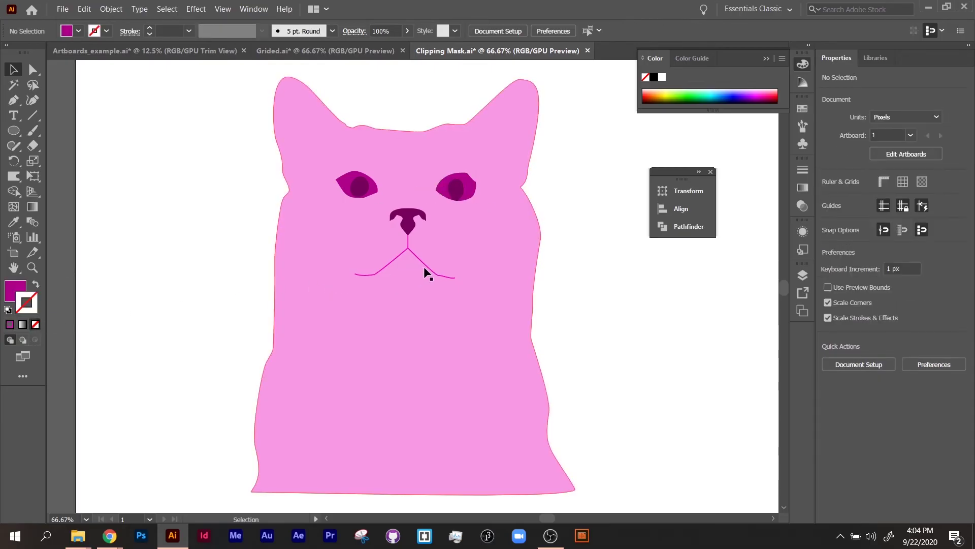
# - Select the curved mouth line and give its 1 pt stroke a round cap and a round join
pyautogui.click(428, 264)
pyautogui.hotkey('ctrl', '=')
pyautogui.hotkey('ctrl', '=')
pyautogui.hotkey('ctrl', '=')
pyautogui.hotkey('ctrl', '=')
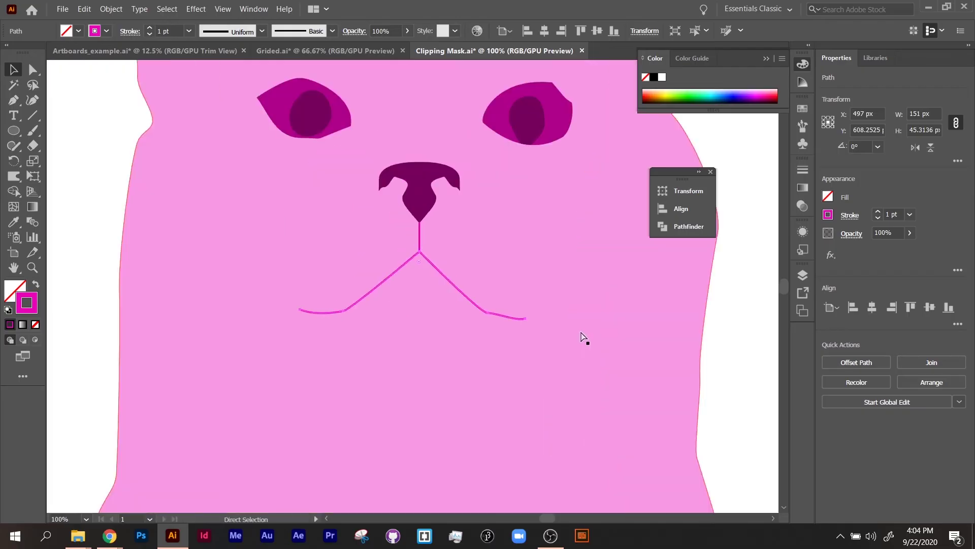
pyautogui.click(850, 215)
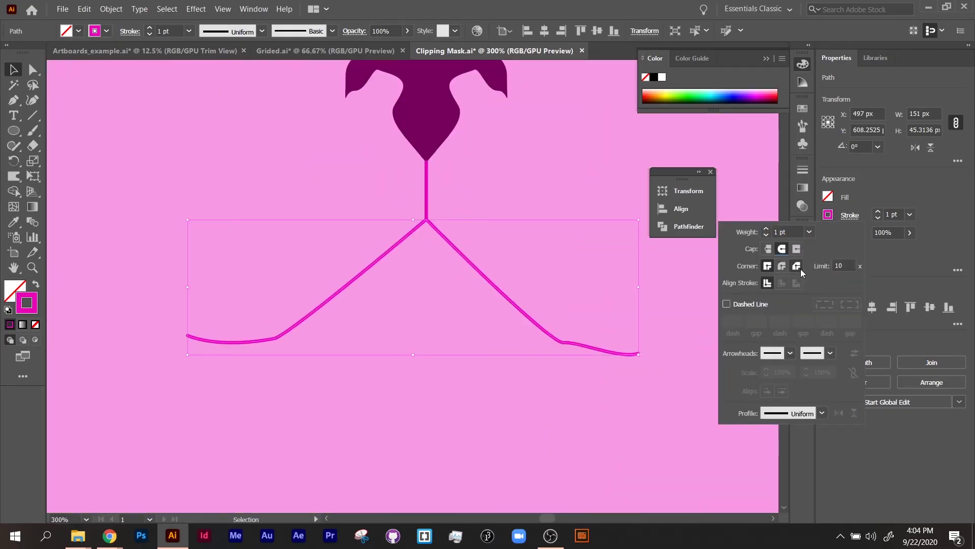
pyautogui.click(783, 267)
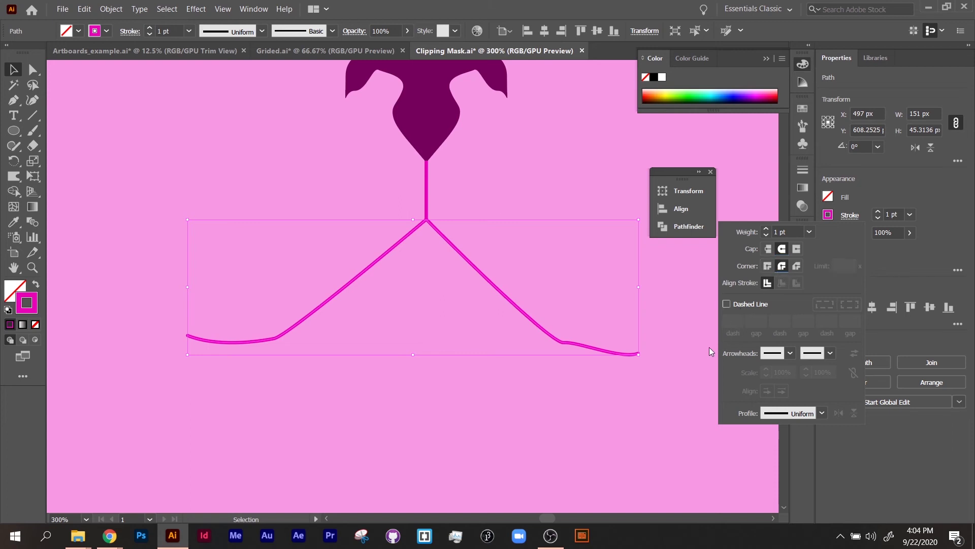
# - Reshape the right half of the mouth by lowering its bend anchor and raising its end to about X 577.5, Y 619.5 px
pyautogui.press('a')
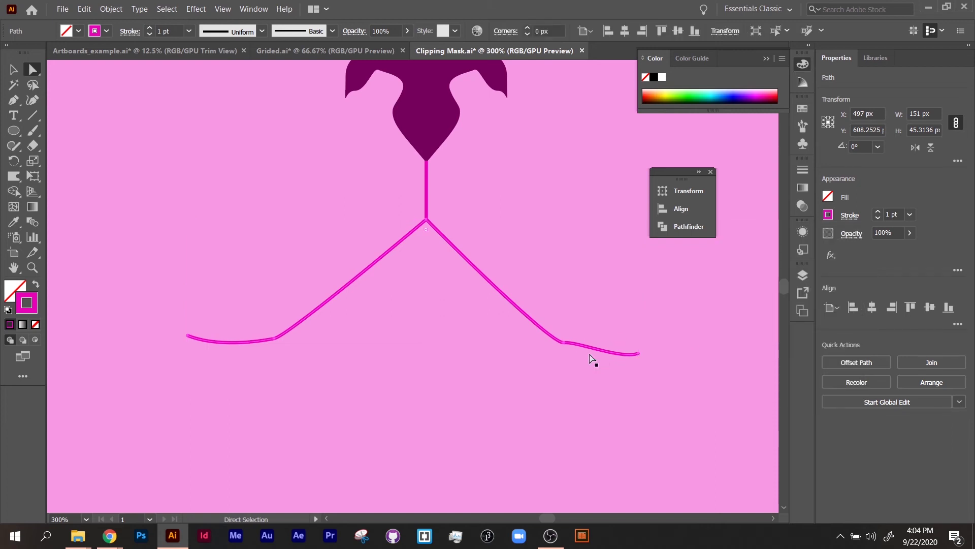
pyautogui.click(564, 344)
pyautogui.moveTo(565, 347); pyautogui.dragTo(566, 355)
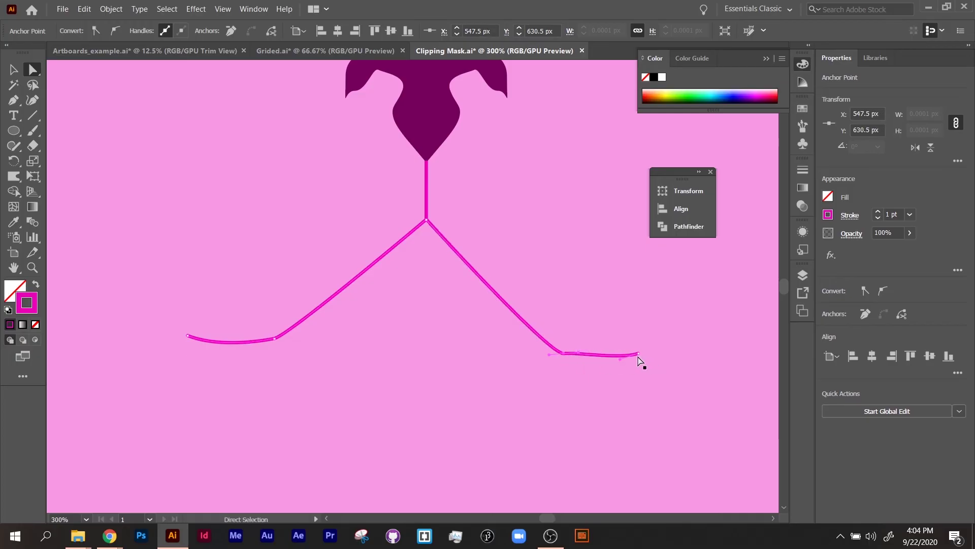
pyautogui.moveTo(639, 356); pyautogui.dragTo(609, 362)
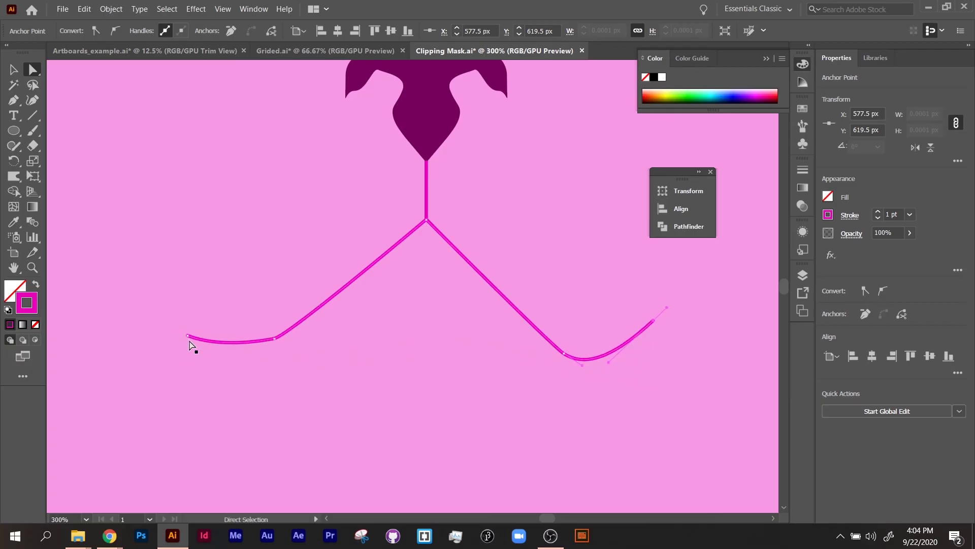
# - Raise the mouth's left end to about X 427.5, Y 611.5 px, move its bend slightly outward, and reselect the mouth line
pyautogui.moveTo(190, 342); pyautogui.dragTo(188, 271)
pyautogui.hotkey('ctrl', 'z')
pyautogui.click(206, 297)
pyautogui.moveTo(275, 341); pyautogui.dragTo(264, 340)
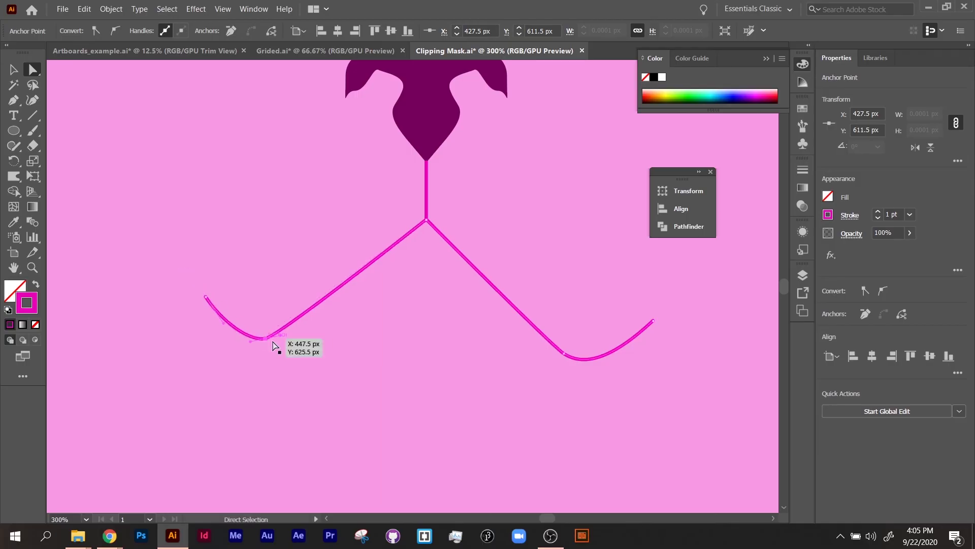
pyautogui.click(461, 404)
pyautogui.scroll(-5, 559, 396)
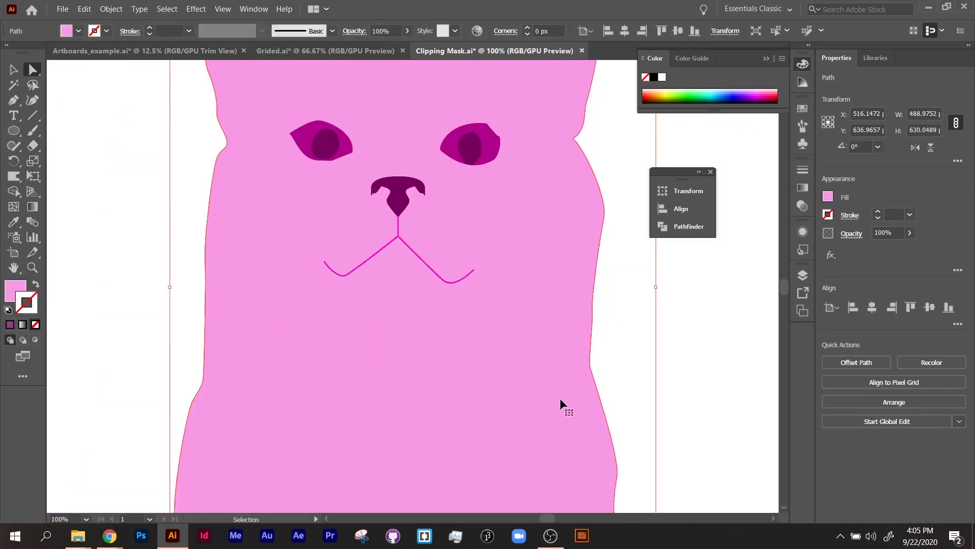
pyautogui.click(646, 382)
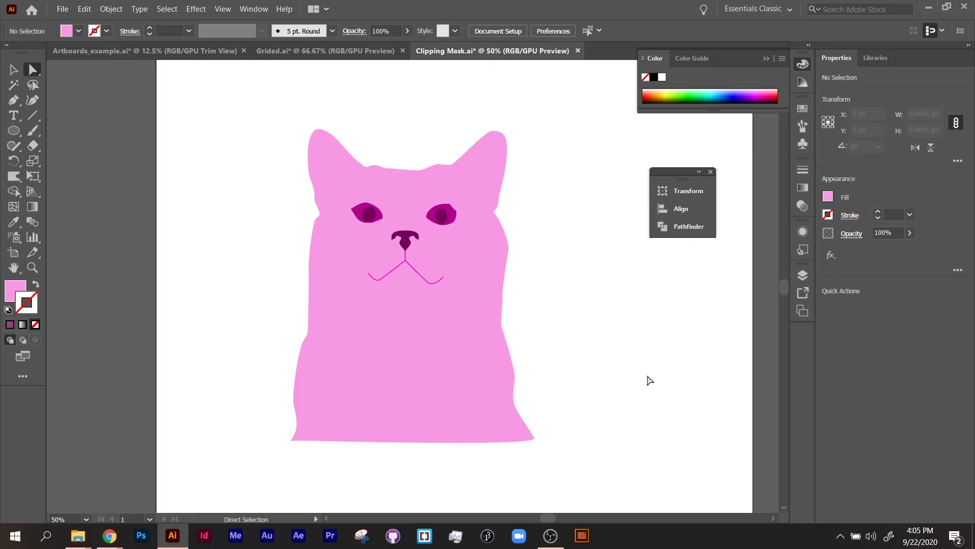
pyautogui.click(428, 281)
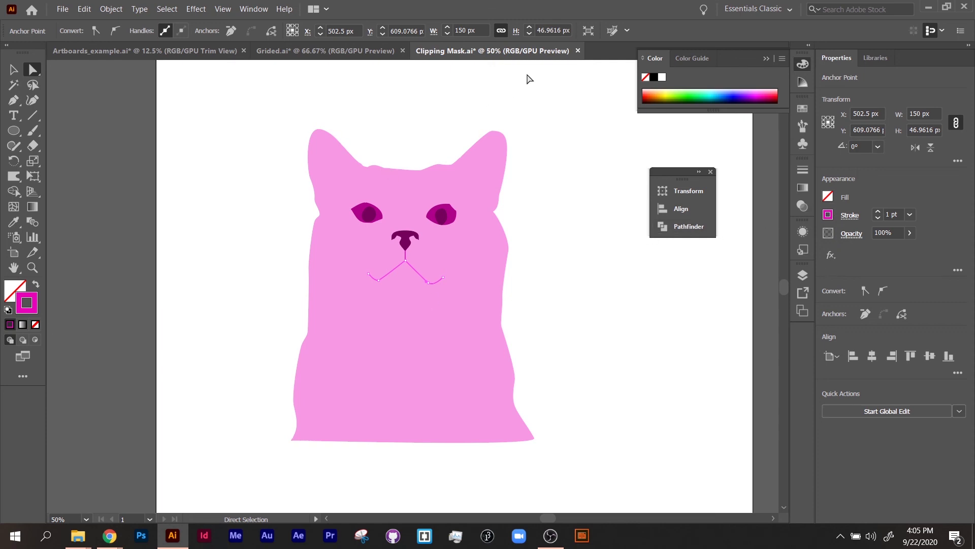
pyautogui.click(36, 288)
pyautogui.click(36, 287)
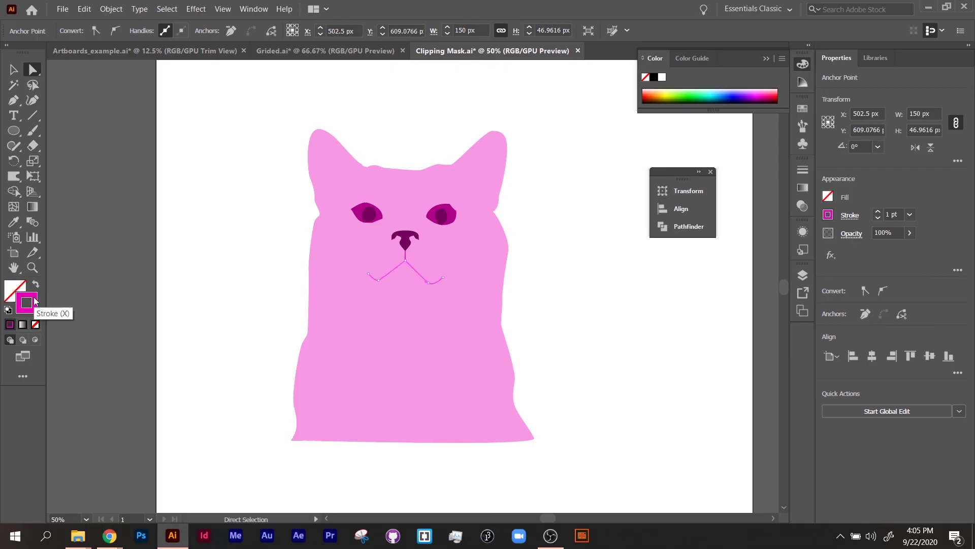
pyautogui.doubleClick(31, 304)
pyautogui.moveTo(327, 228)
pyautogui.mouseDown()
pyautogui.moveTo(318, 235)
pyautogui.moveTo(301, 208)
pyautogui.mouseUp()
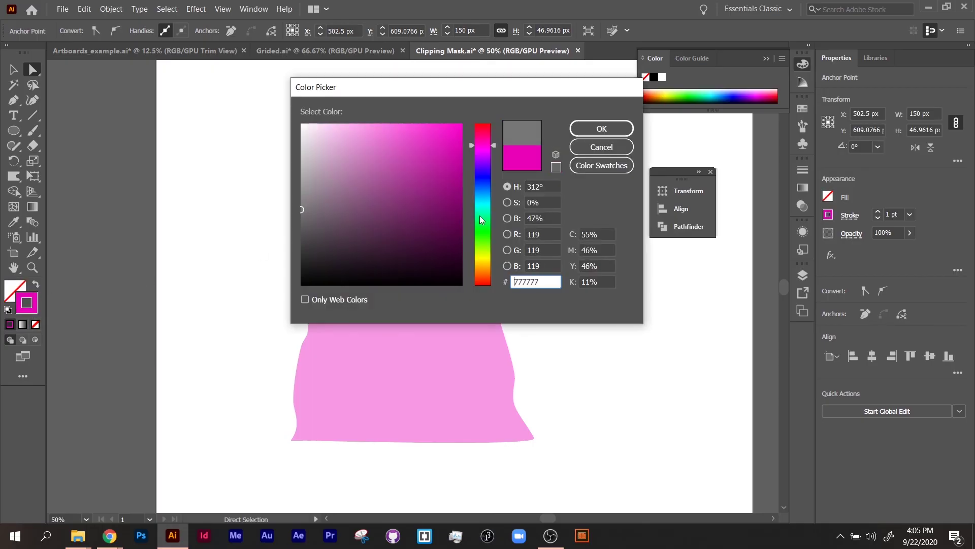
pyautogui.click(582, 151)
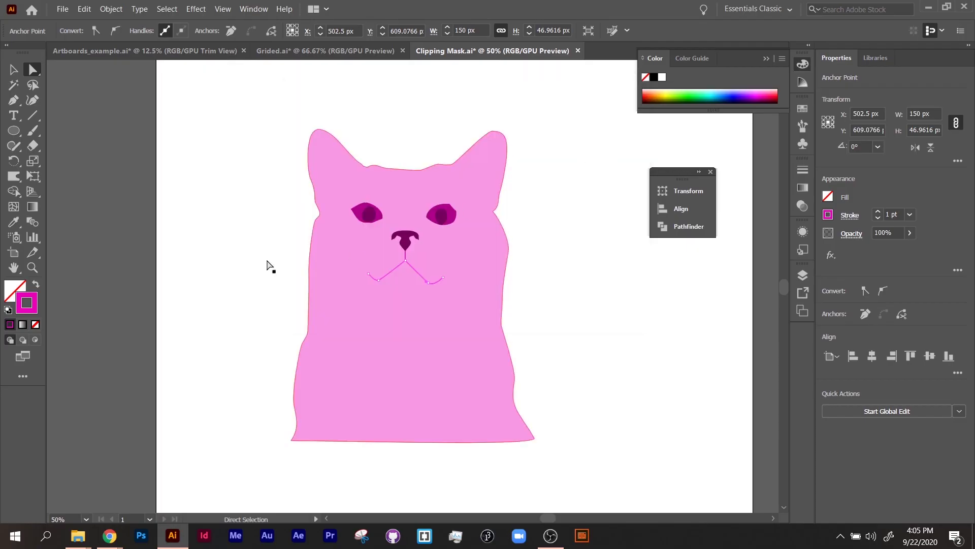
# - Darken the mouth line's stroke to 46% brightness, giving purple #75005f, and deselect it
pyautogui.doubleClick(35, 310)
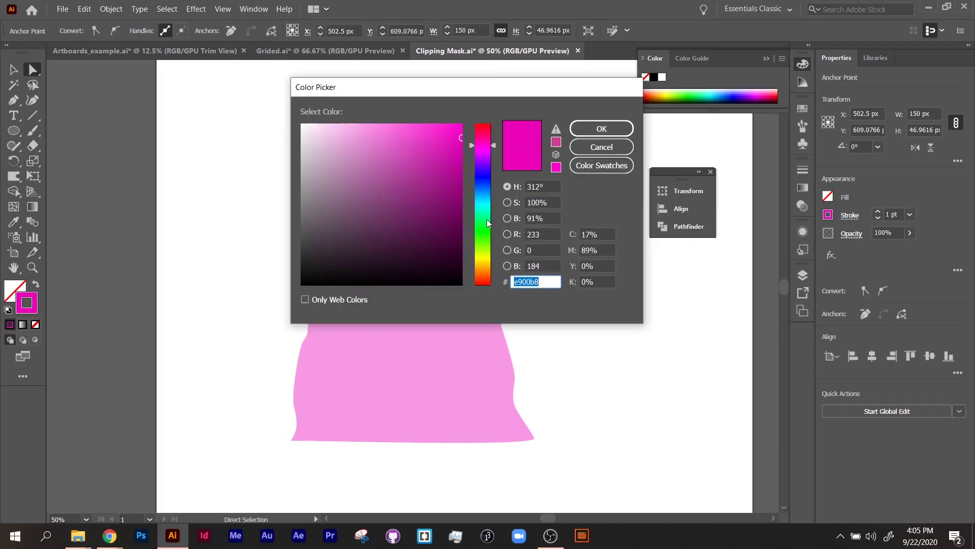
pyautogui.click(551, 216)
pyautogui.scroll(-4, 553, 218)
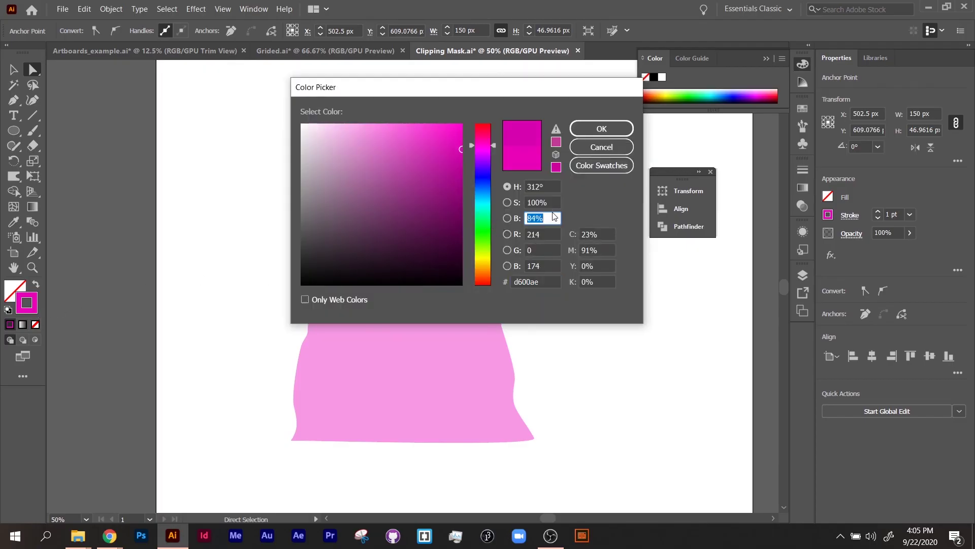
pyautogui.scroll(-4, 553, 216)
pyautogui.scroll(-20, 551, 216)
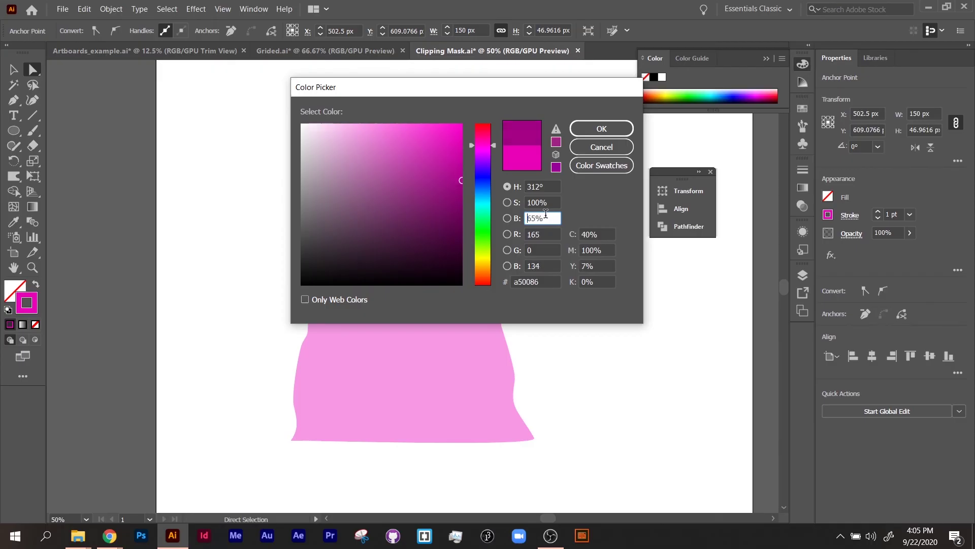
pyautogui.scroll(-5, 545, 216)
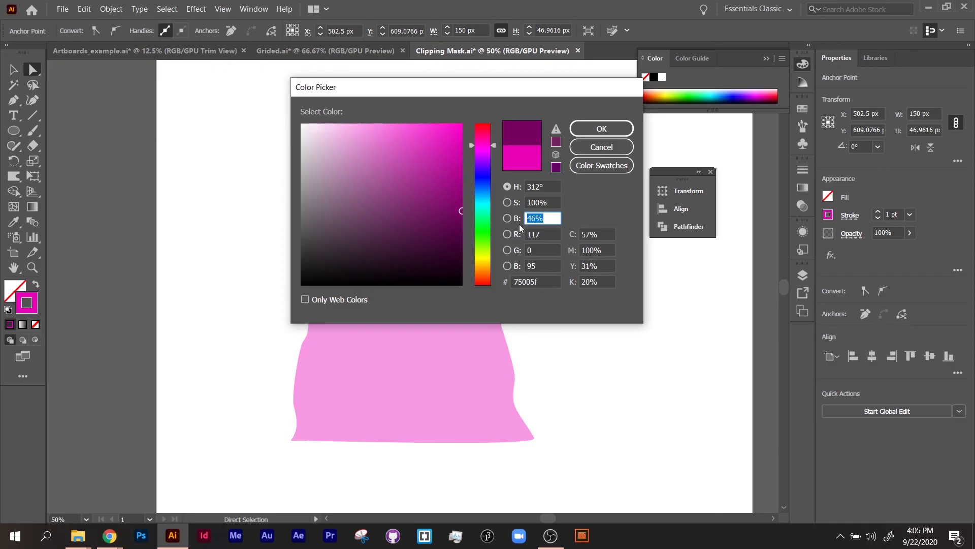
pyautogui.click(603, 129)
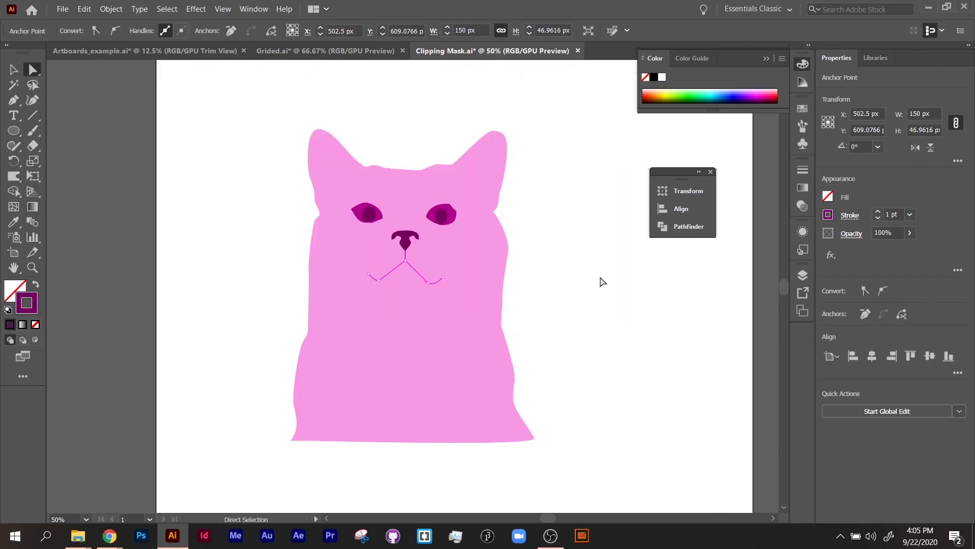
pyautogui.click(654, 362)
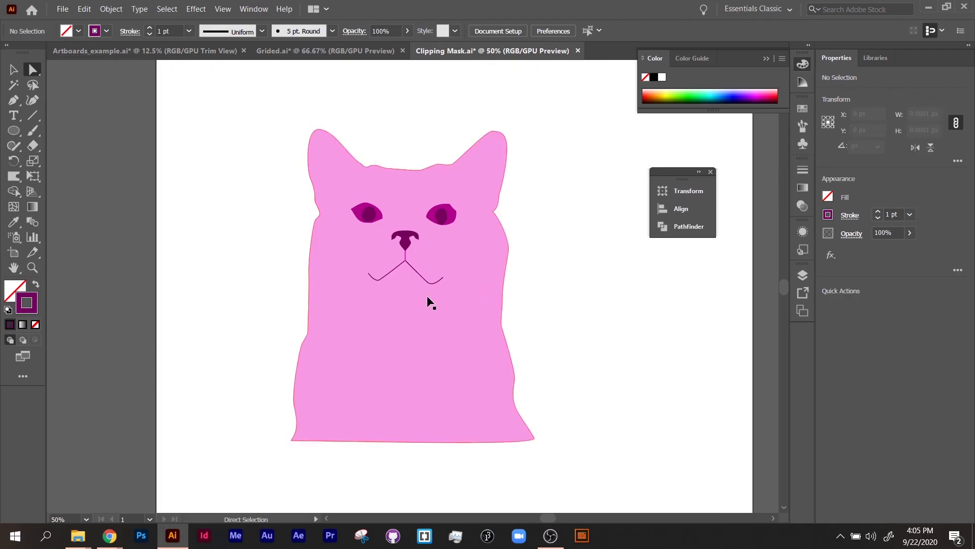
# - Select the short vertical line under the nose and match its stroke to the mouth's dark purple with the Eyedropper
pyautogui.scroll(5, 411, 280)
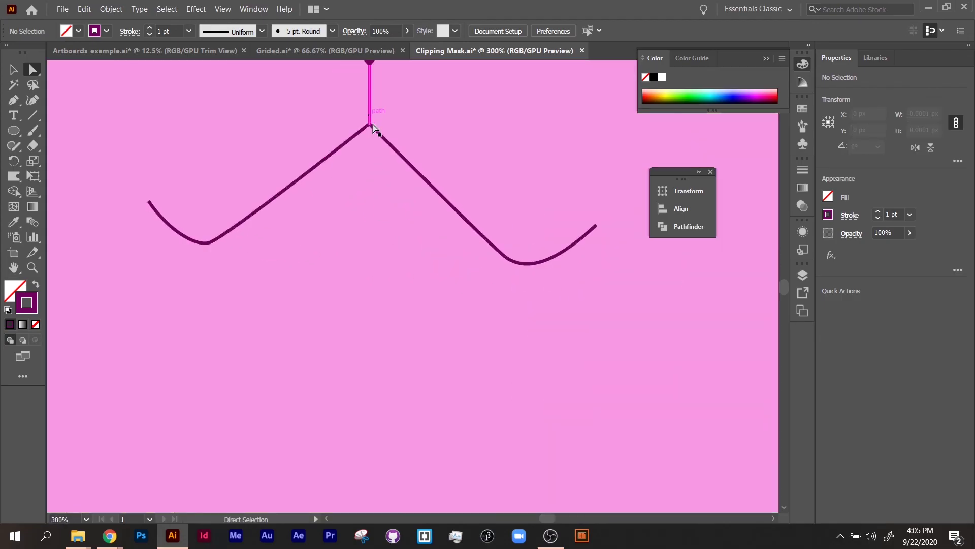
pyautogui.click(381, 138)
pyautogui.click(369, 99)
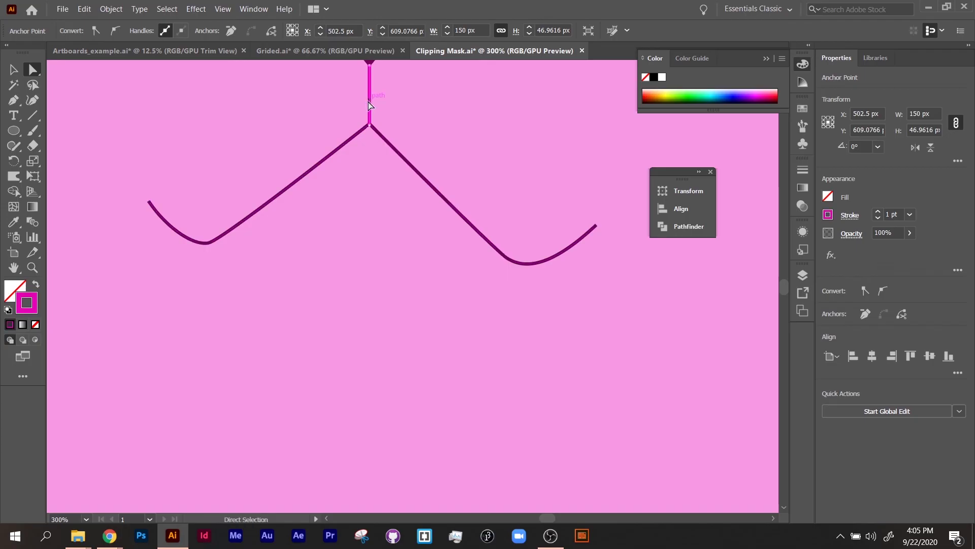
pyautogui.click(12, 226)
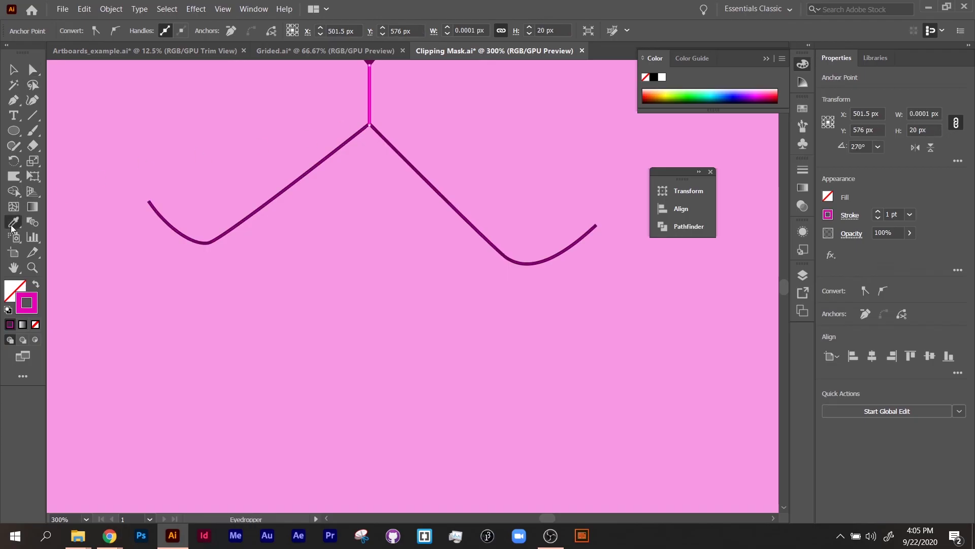
pyautogui.click(185, 230)
pyautogui.press('v')
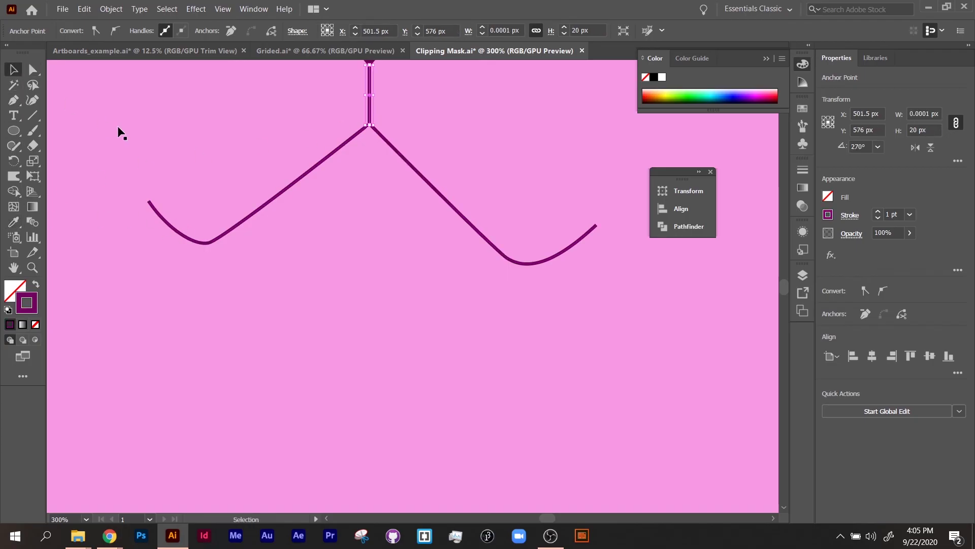
# - Apply the width profile that tapers toward both ends to the curved mouth line, and clear the selection
pyautogui.click(493, 248)
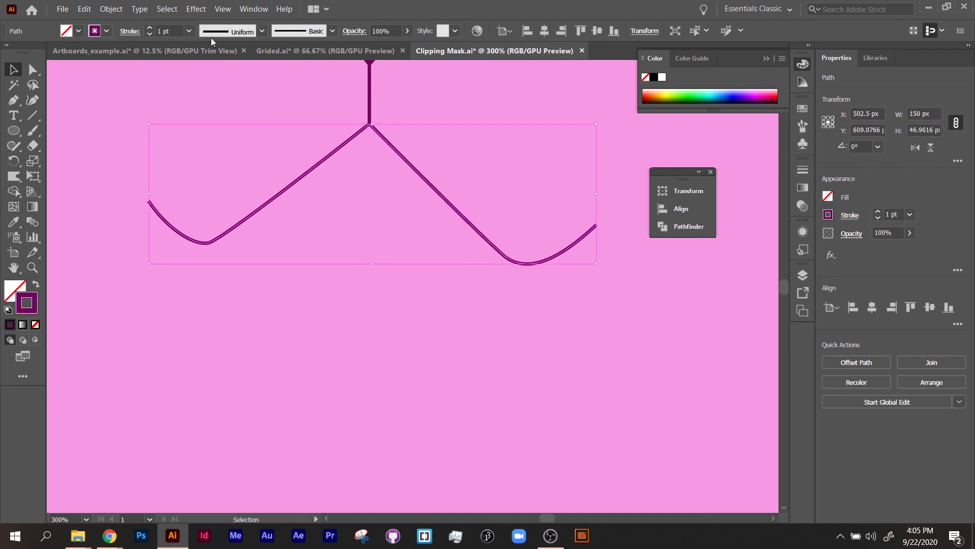
pyautogui.click(262, 33)
pyautogui.click(227, 176)
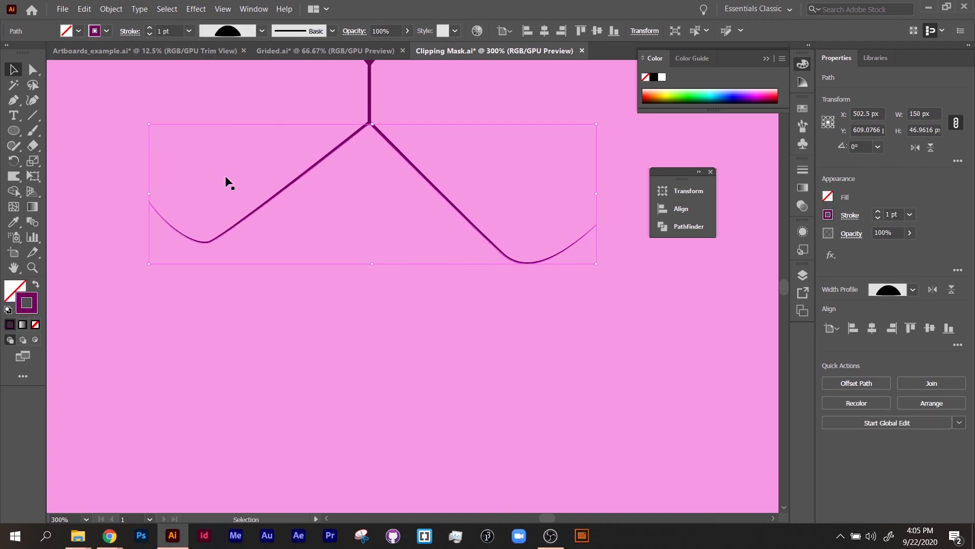
pyautogui.click(133, 172)
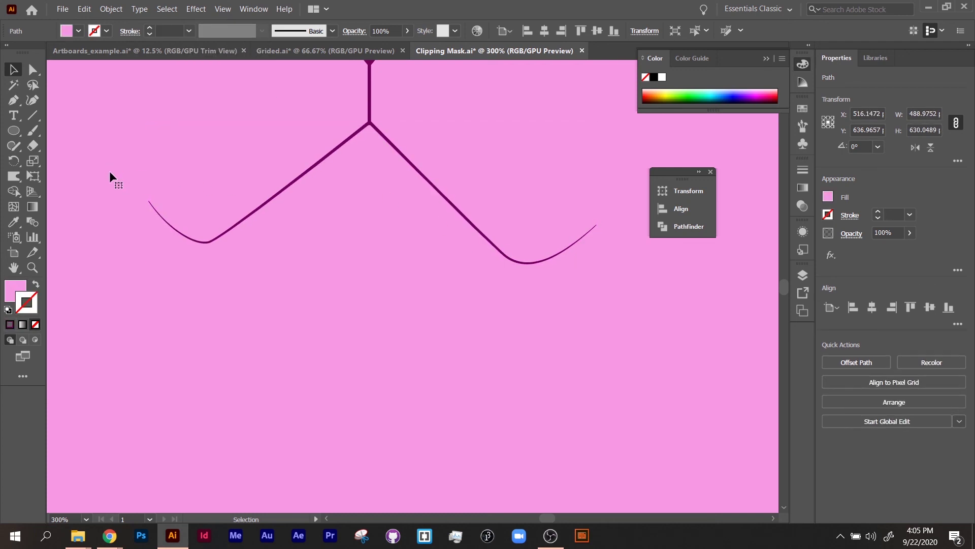
pyautogui.hotkey('ctrl', '-')
pyautogui.hotkey('ctrl', '-')
pyautogui.hotkey('ctrl', '-')
pyautogui.hotkey('ctrl', '-')
pyautogui.hotkey('ctrl', '-')
pyautogui.click(554, 260)
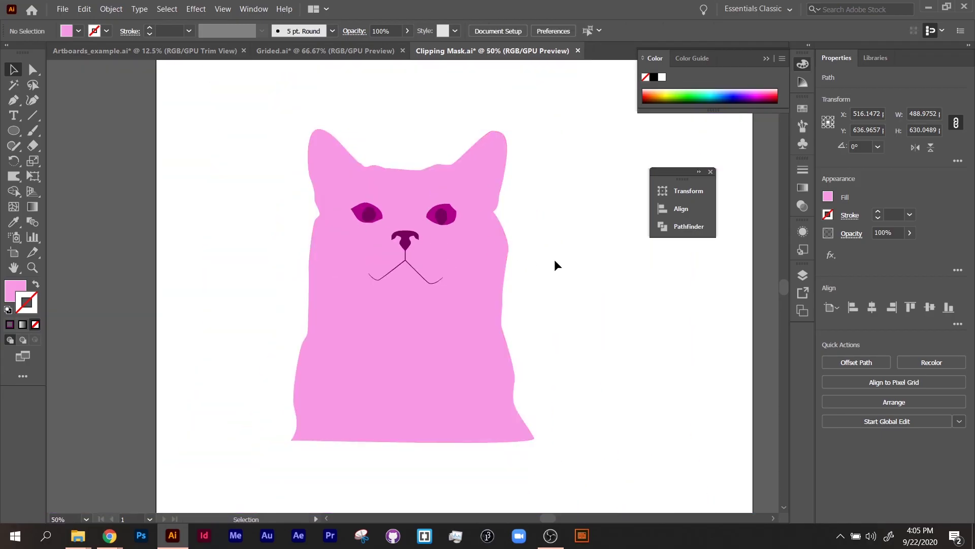